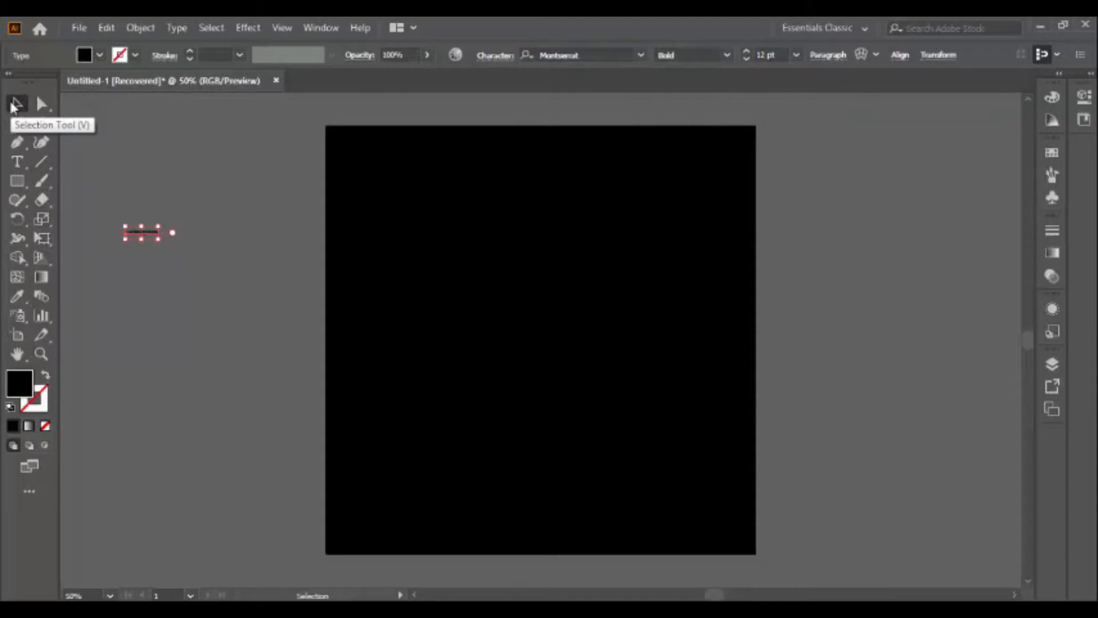
# Enlarge the placeholder text, set its fill to FFFFFF and move it onto the upper part of the black artboard
pyautogui.moveTo(158, 239); pyautogui.dragTo(332, 252)
pyautogui.doubleClick(19, 383)
pyautogui.write('FFFFFF')
pyautogui.press('Return')
pyautogui.moveTo(241, 232); pyautogui.dragTo(564, 237)
# Center-align the placeholder text, center it on the artboard and replace its wording with DREAM
pyautogui.click(828, 55)
pyautogui.click(702, 95)
pyautogui.moveTo(435, 241); pyautogui.dragTo(572, 239)
pyautogui.doubleClick(541, 236)
pyautogui.hotkey('ctrl', 'a')
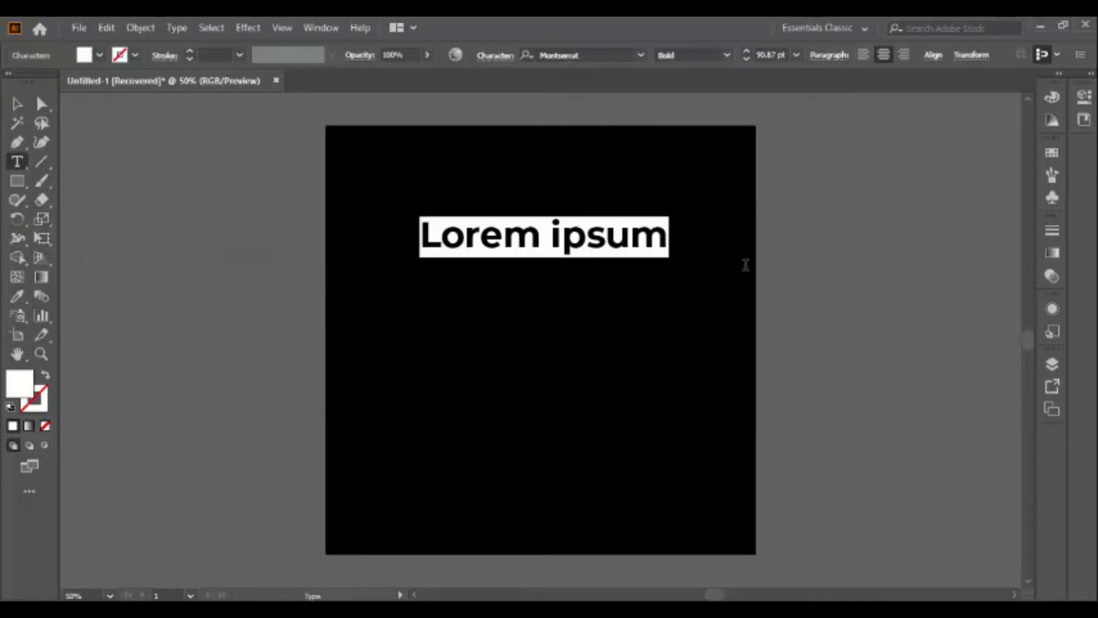
pyautogui.write('DREAM')
# Duplicate the word DREAM straight below itself and change the copy to MORE
pyautogui.click(18, 104)
pyautogui.moveTo(566, 235); pyautogui.dragTo(566, 281)
pyautogui.doubleClick(528, 281)
pyautogui.hotkey('ctrl', 'a')
pyautogui.write('n')
pyautogui.write('MORE')
# Duplicate the word MORE straight below itself and change the copy to SLEEP
pyautogui.click(17, 104)
pyautogui.moveTo(543, 289); pyautogui.dragTo(526, 342)
pyautogui.doubleClick(527, 342)
pyautogui.hotkey('ctrl', 'a')
pyautogui.write('SLEEO')
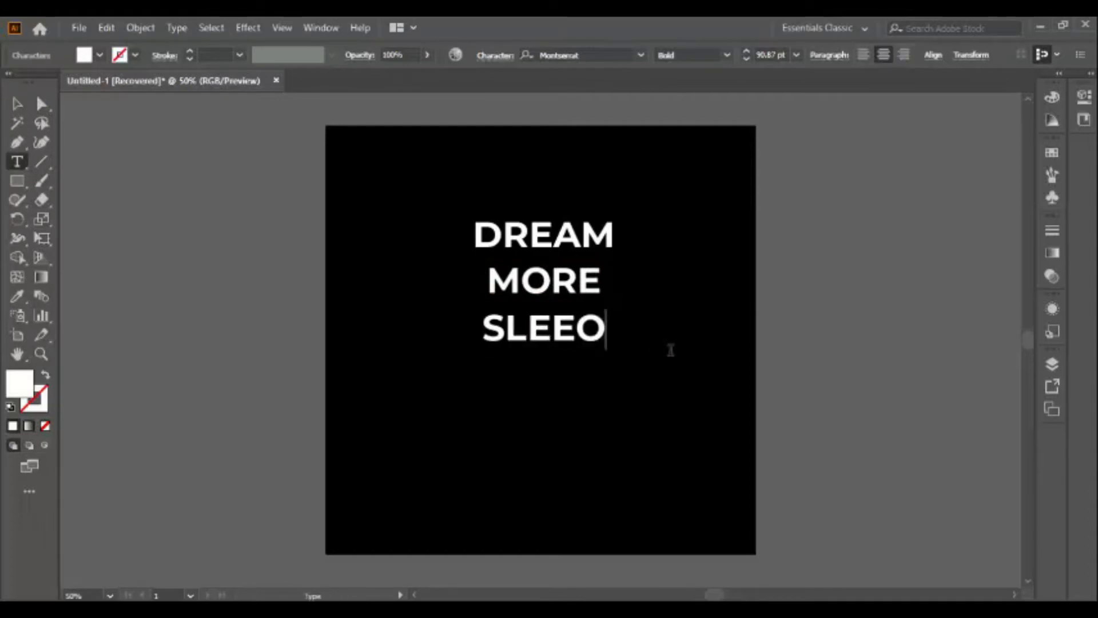
pyautogui.press('BackSpace')
pyautogui.write('P')
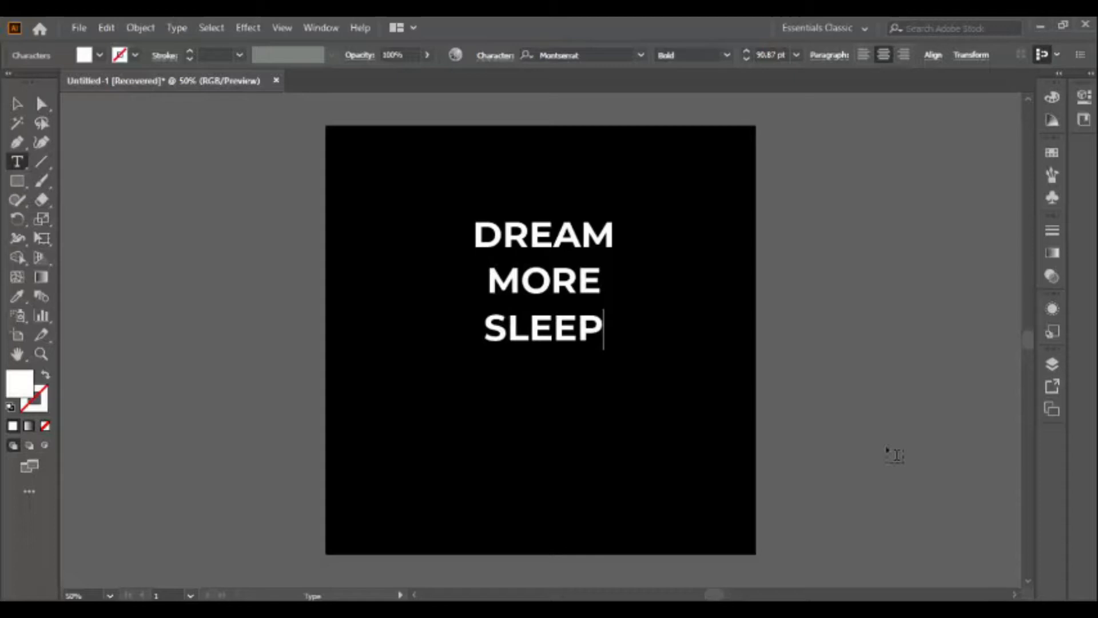
# Duplicate the word SLEEP straight below itself and change the copy to LESS
pyautogui.click(13, 103)
pyautogui.keyDown('alt'); pyautogui.keyDown('shift'); pyautogui.moveTo(552, 331); pyautogui.dragTo(552, 377); pyautogui.keyUp('shift'); pyautogui.keyUp('alt')
pyautogui.doubleClick(518, 378)
pyautogui.moveTo(486, 375); pyautogui.dragTo(674, 406)
pyautogui.write('LESS')
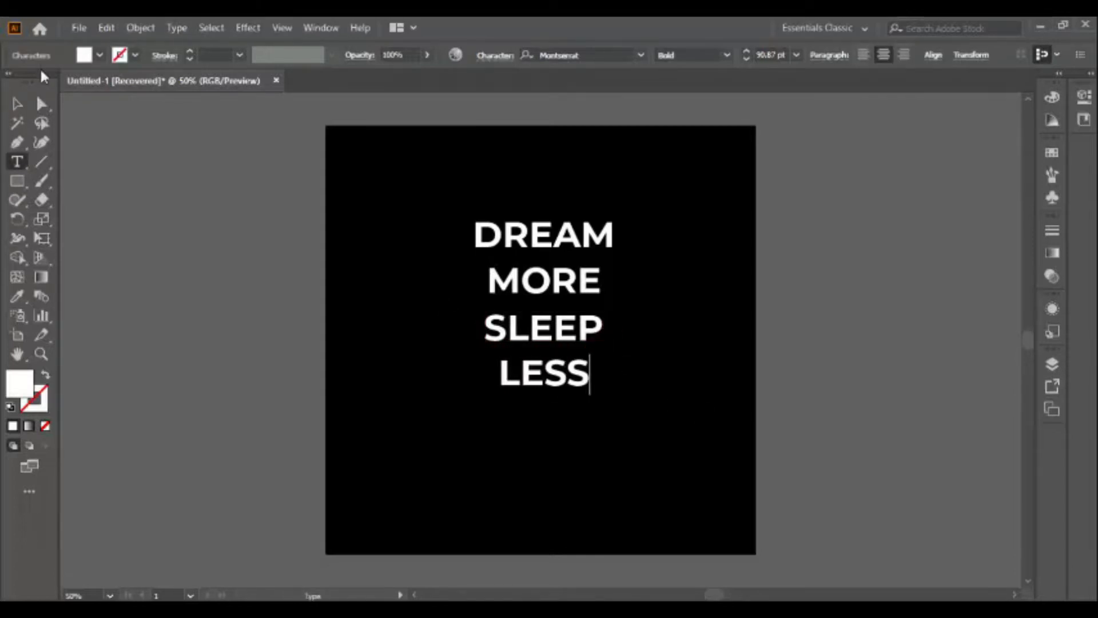
# Draw a wide rectangle over the word DREAM, extending past both ends, and send it behind the text
pyautogui.click(17, 104)
pyautogui.moveTo(379, 219); pyautogui.dragTo(696, 252)
pyautogui.rightClick(606, 247)
pyautogui.moveTo(715, 519)
pyautogui.click(828, 557)
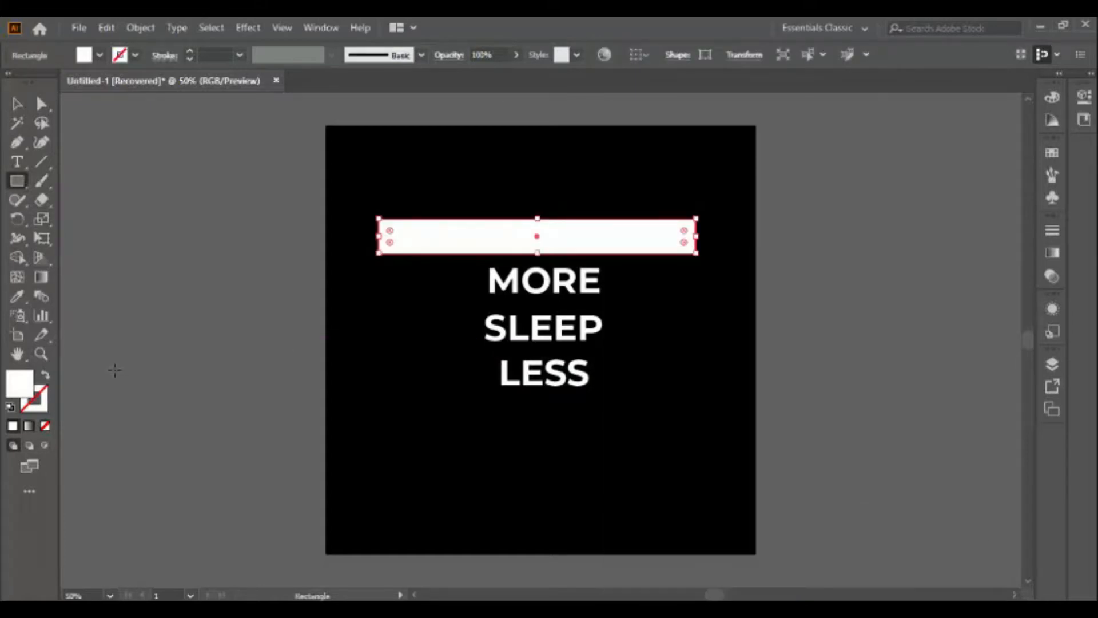
# Change the fill of the rectangle behind DREAM to a saturated blue
pyautogui.doubleClick(32, 384)
pyautogui.moveTo(574, 314); pyautogui.dragTo(572, 301)
pyautogui.click(538, 212)
pyautogui.click(620, 250)
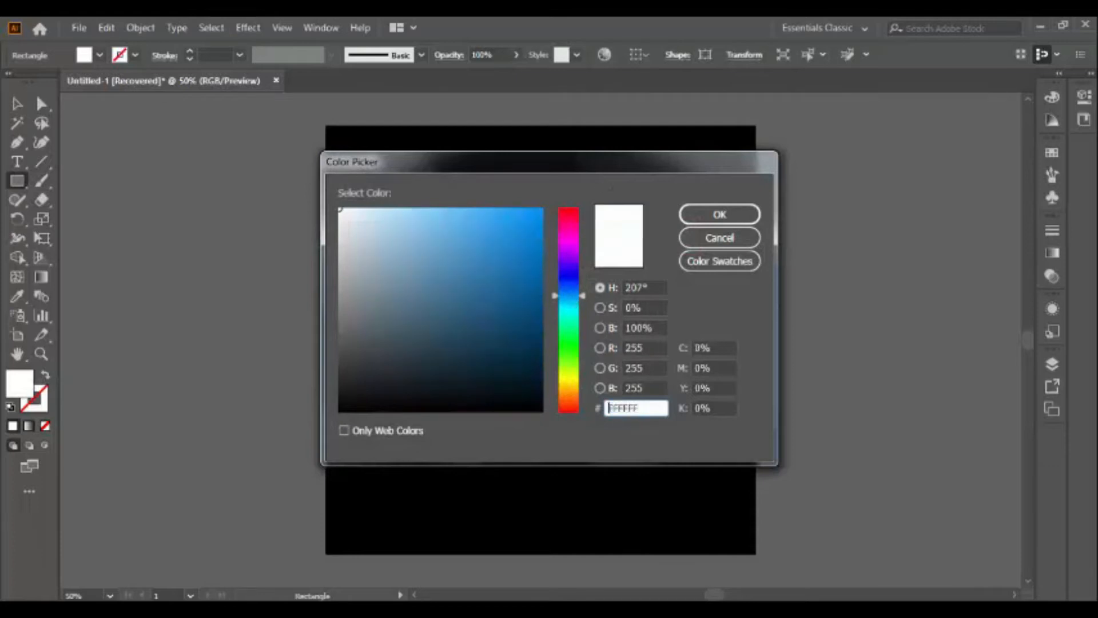
pyautogui.click(540, 212)
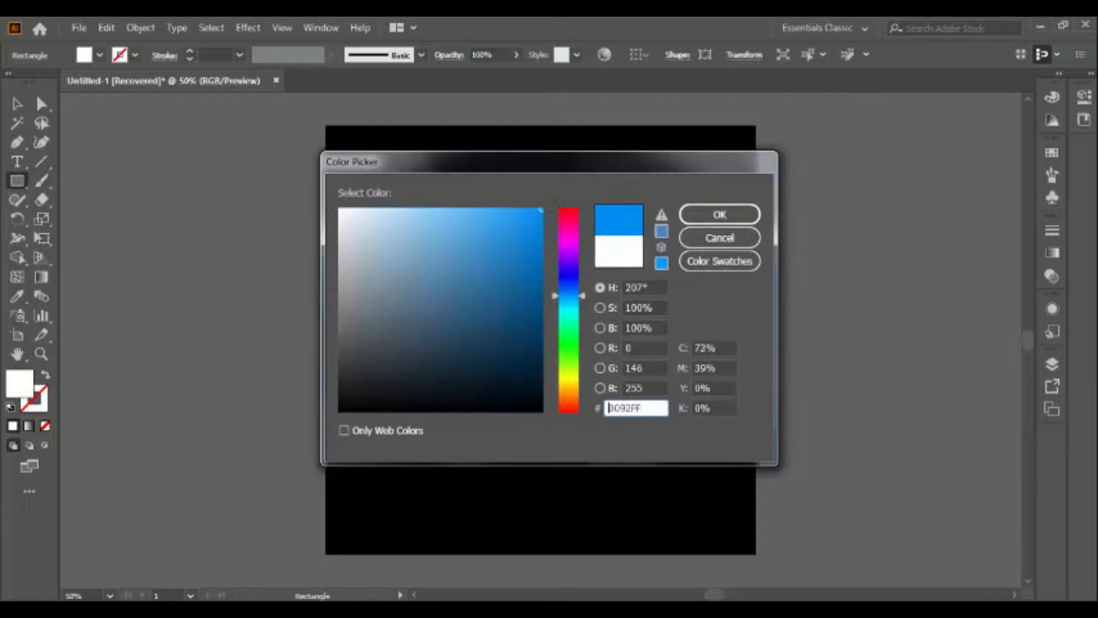
pyautogui.moveTo(573, 301); pyautogui.dragTo(566, 293)
pyautogui.click(541, 244)
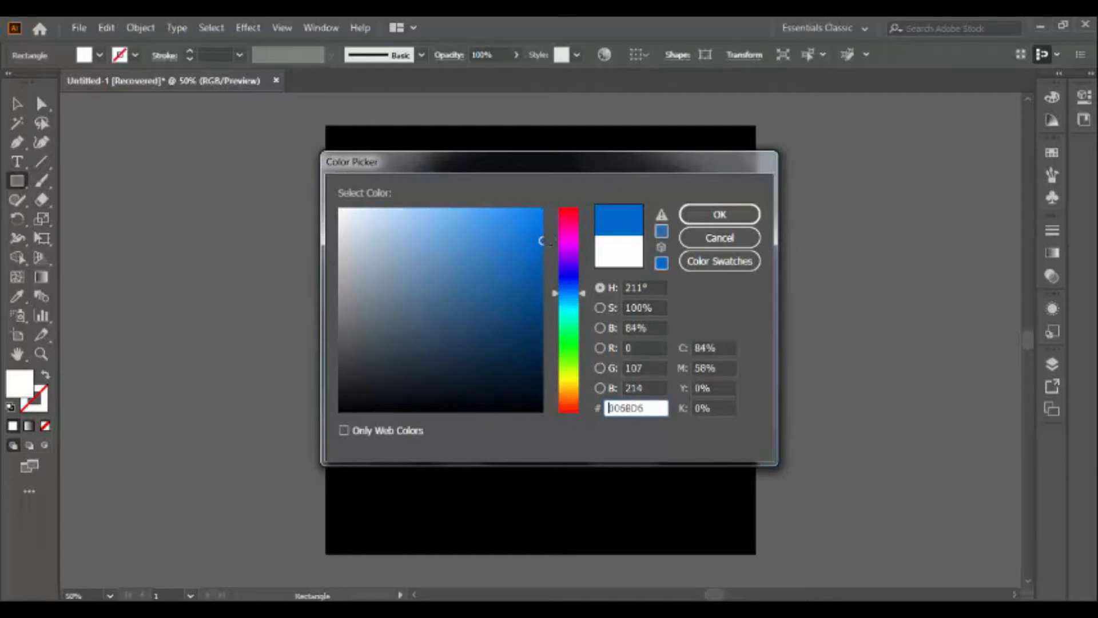
pyautogui.click(719, 214)
# Adjust the vertical fit of the blue rectangle and DREAM, and set the word's font size to 80 pt
pyautogui.press('v')
pyautogui.click(170, 272)
pyautogui.hotkey('ctrl', '=')
pyautogui.moveTo(674, 201); pyautogui.dragTo(675, 196)
pyautogui.click(662, 240)
pyautogui.click(626, 218)
pyautogui.press('Down')
pyautogui.click(568, 206)
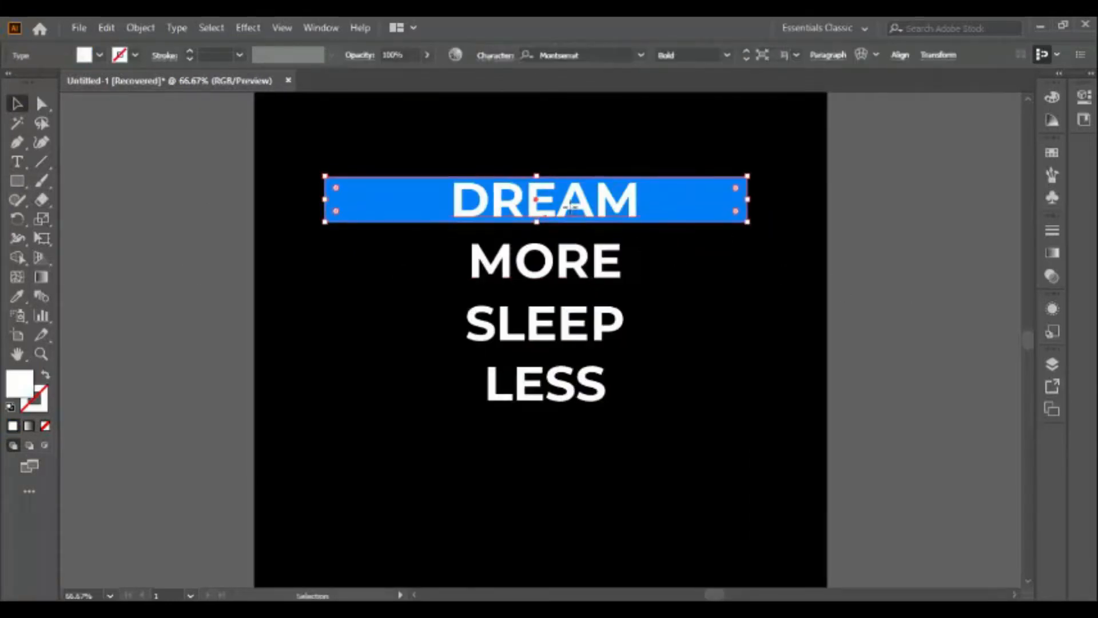
pyautogui.click(749, 59)
pyautogui.click(746, 60)
pyautogui.click(746, 60)
pyautogui.click(740, 284)
# Scale the word MORE up to about 140.28 pt and set its font weight to ExtraBold
pyautogui.click(522, 273)
pyautogui.moveTo(622, 290); pyautogui.dragTo(664, 320)
pyautogui.click(726, 54)
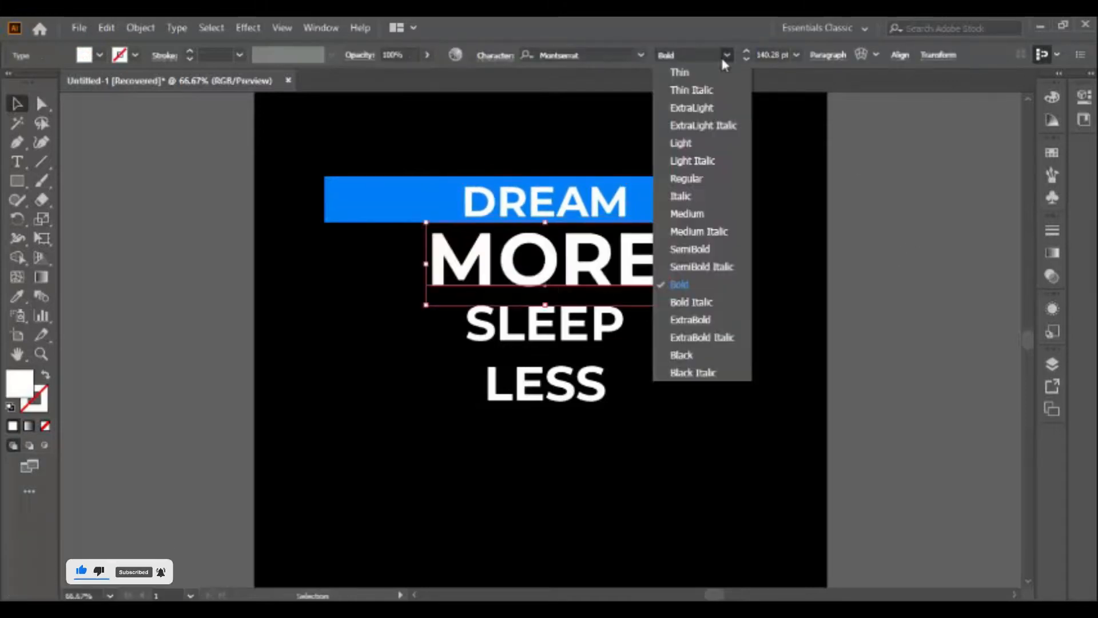
pyautogui.click(687, 355)
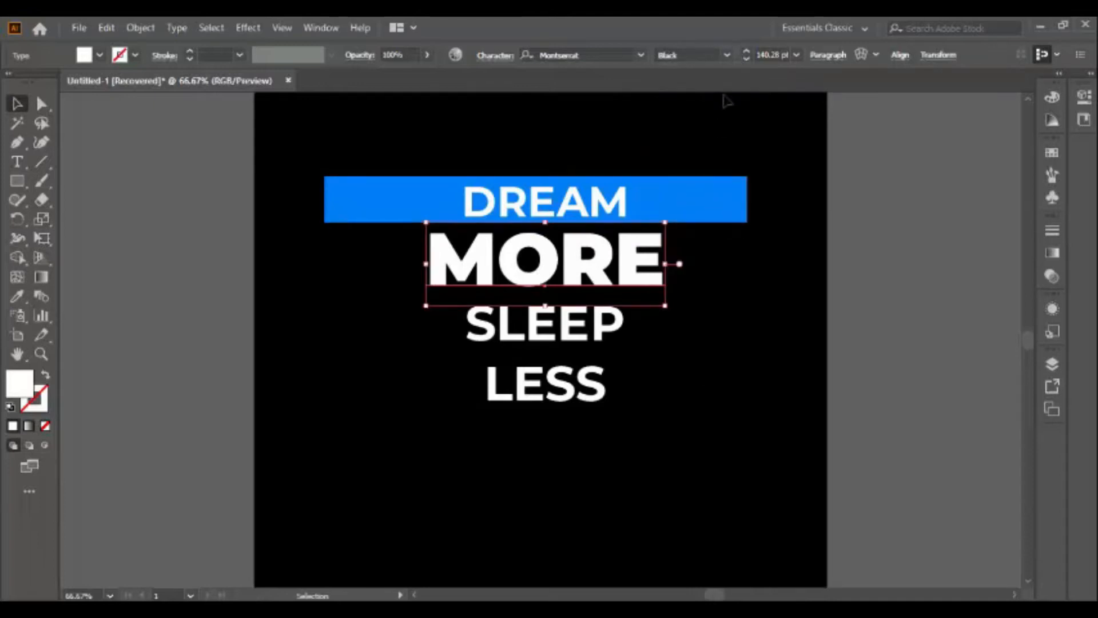
pyautogui.click(726, 55)
pyautogui.click(729, 324)
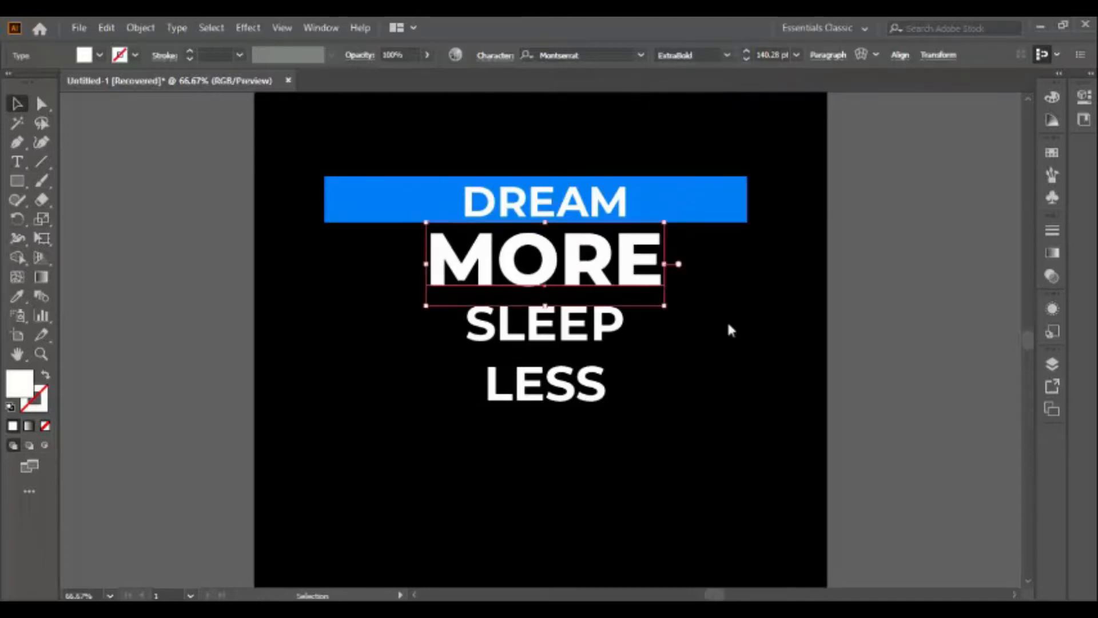
# Convert the word MORE to outlines
pyautogui.rightClick(530, 277)
pyautogui.click(584, 370)
pyautogui.rightClick(566, 273)
pyautogui.click(637, 409)
pyautogui.click(891, 299)
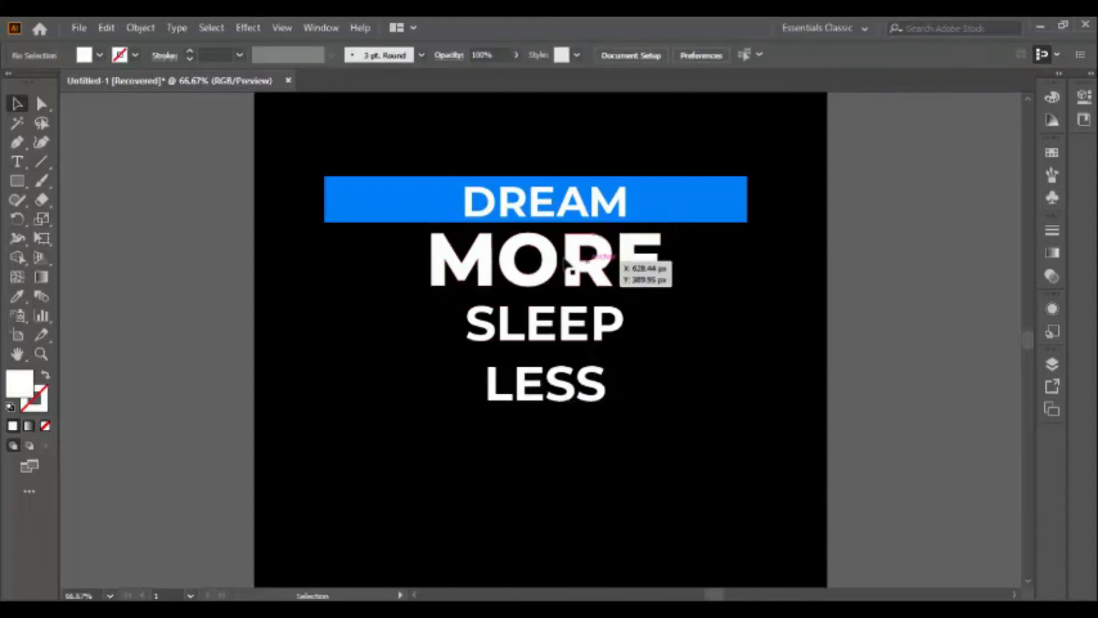
# Isolate the letter O of MORE and turn its white fill into a 3 pt white stroke without fill
pyautogui.click(537, 280)
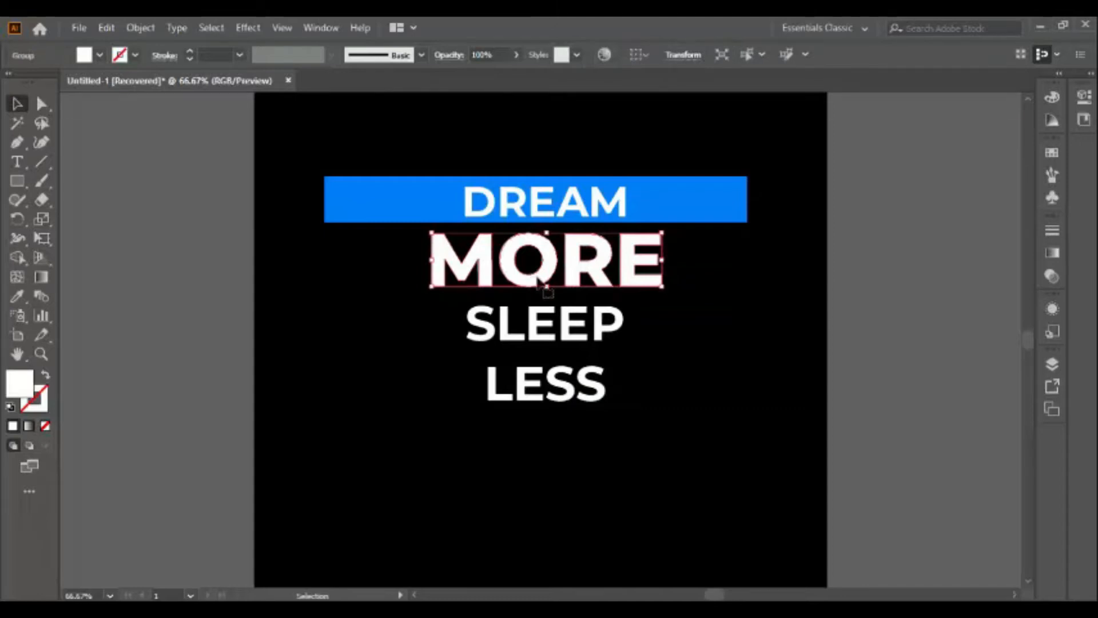
pyautogui.doubleClick(537, 280)
pyautogui.click(537, 279)
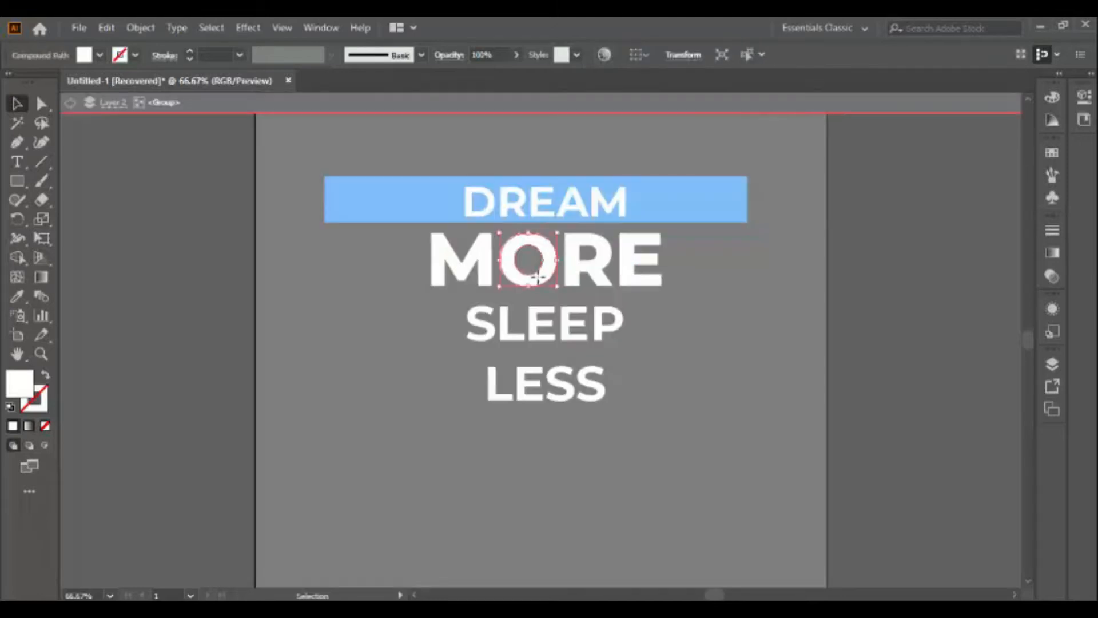
pyautogui.click(45, 375)
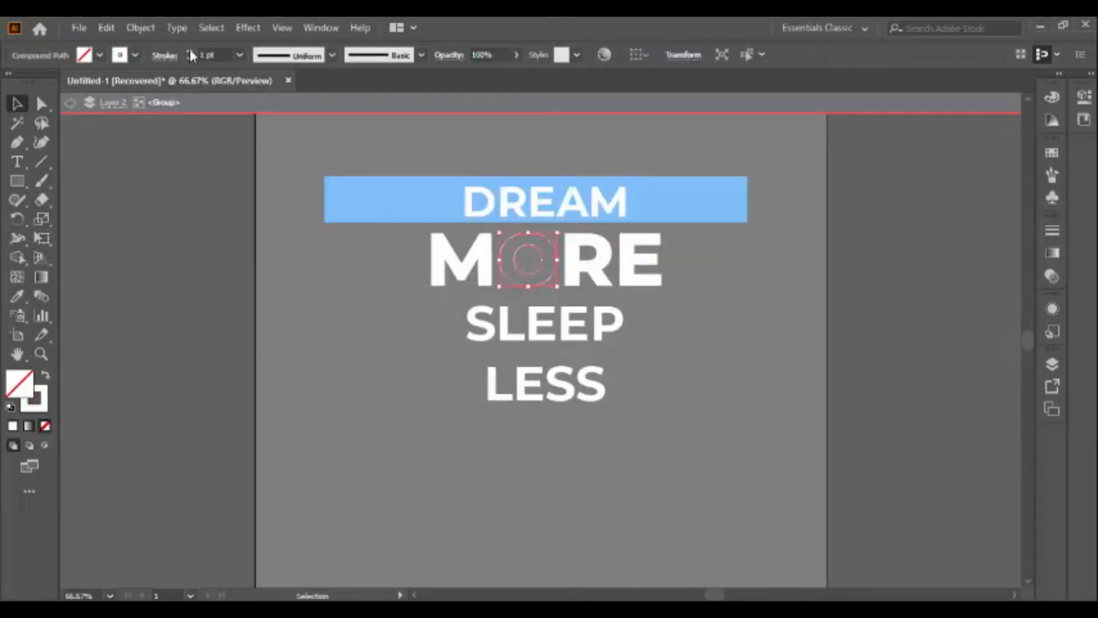
pyautogui.click(112, 232)
pyautogui.doubleClick(112, 233)
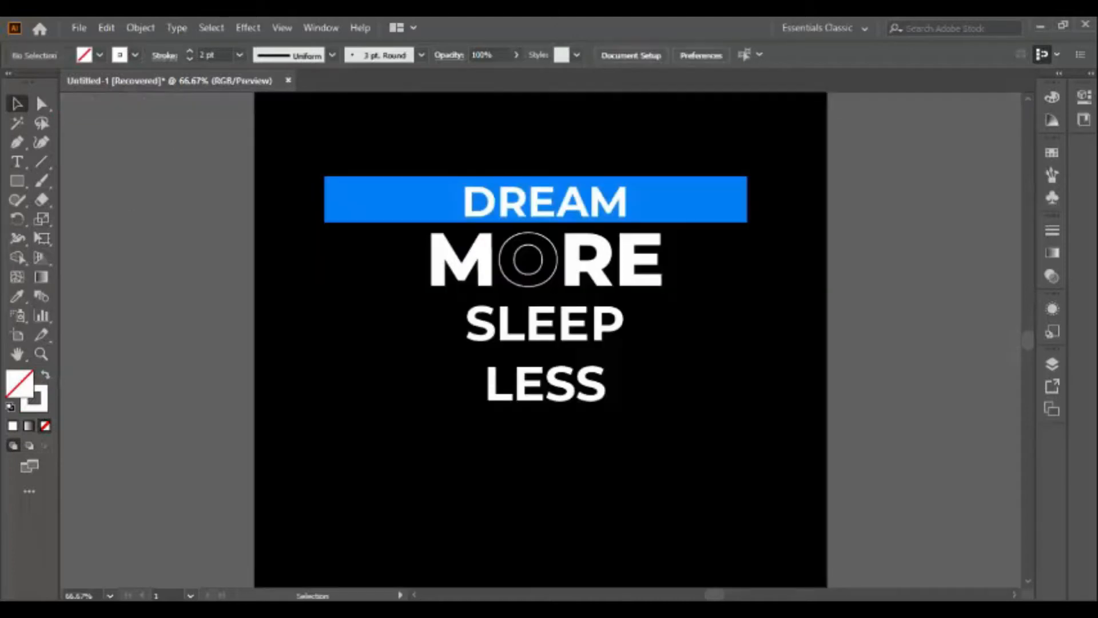
pyautogui.doubleClick(536, 282)
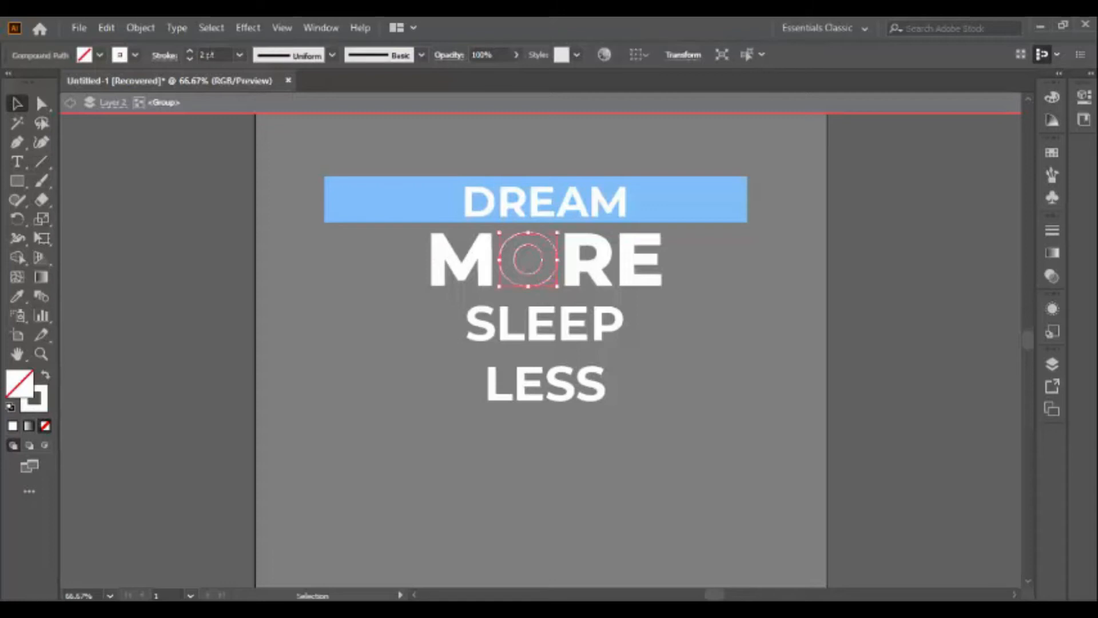
pyautogui.doubleClick(156, 221)
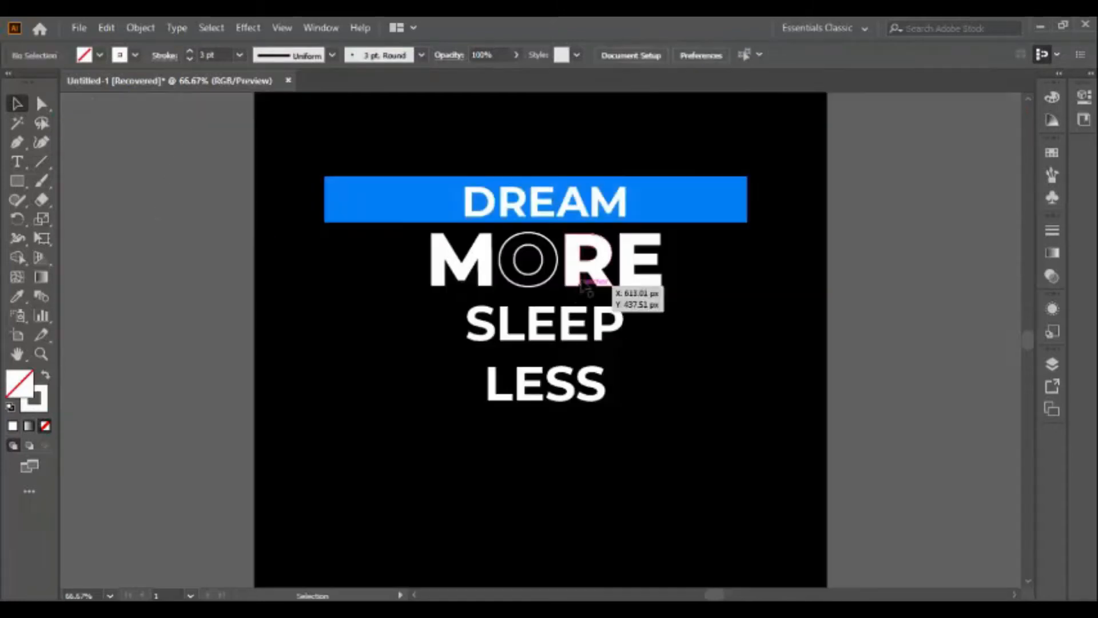
# Scale the word SLEEP up slightly below MORE
pyautogui.click(613, 269)
pyautogui.click(830, 294)
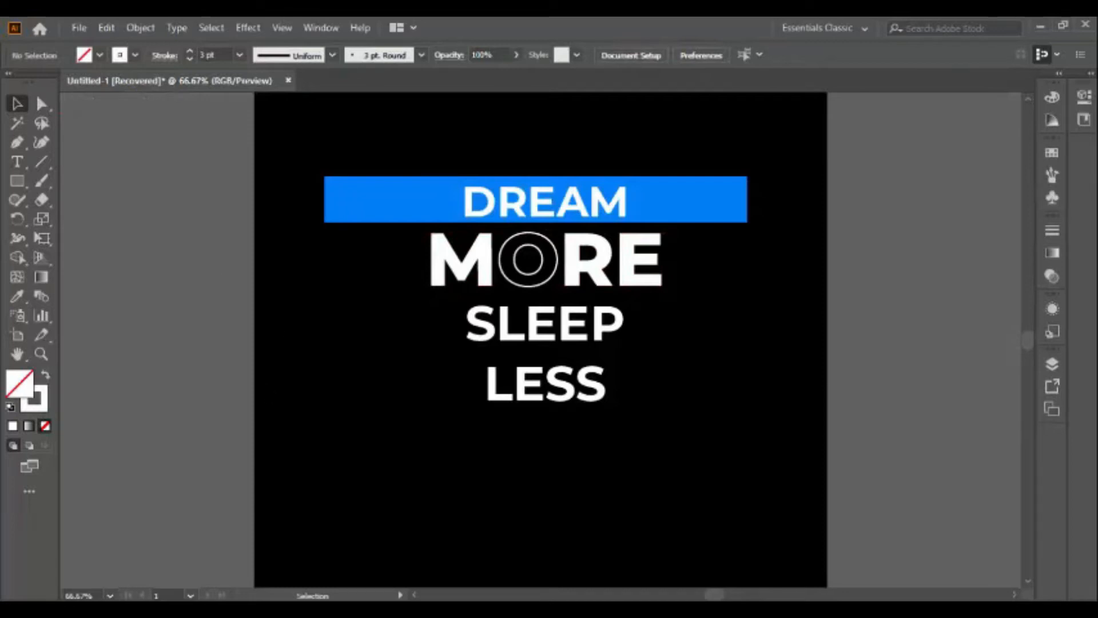
pyautogui.hotkey('alt', 'space')
pyautogui.press('Escape')
pyautogui.click(617, 337)
pyautogui.moveTo(630, 354)
pyautogui.mouseDown()
pyautogui.moveTo(662, 372)
pyautogui.moveTo(642, 360)
pyautogui.mouseUp()
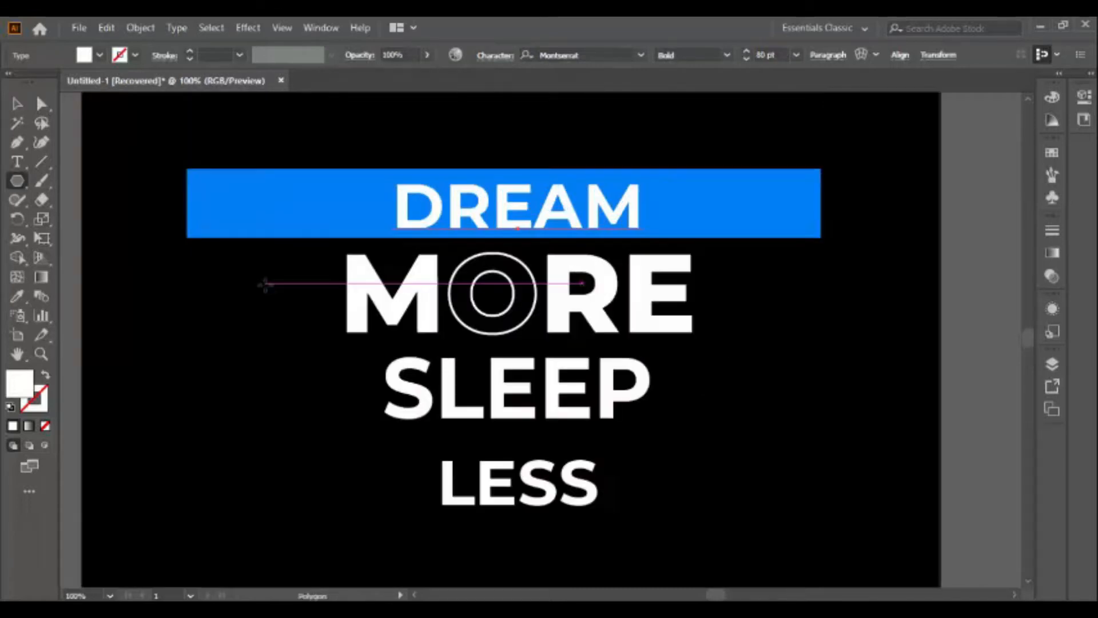
# Create a white four-sided polygon, turn it into a small diamond and place one on each side of DREAM
pyautogui.click(264, 284)
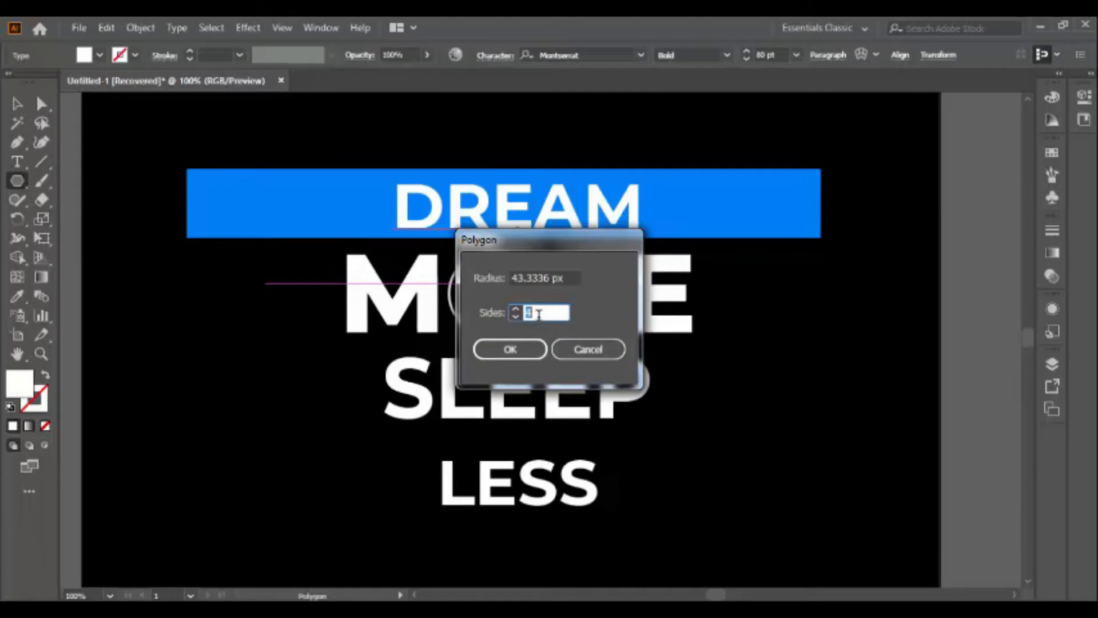
pyautogui.click(509, 349)
pyautogui.press('v')
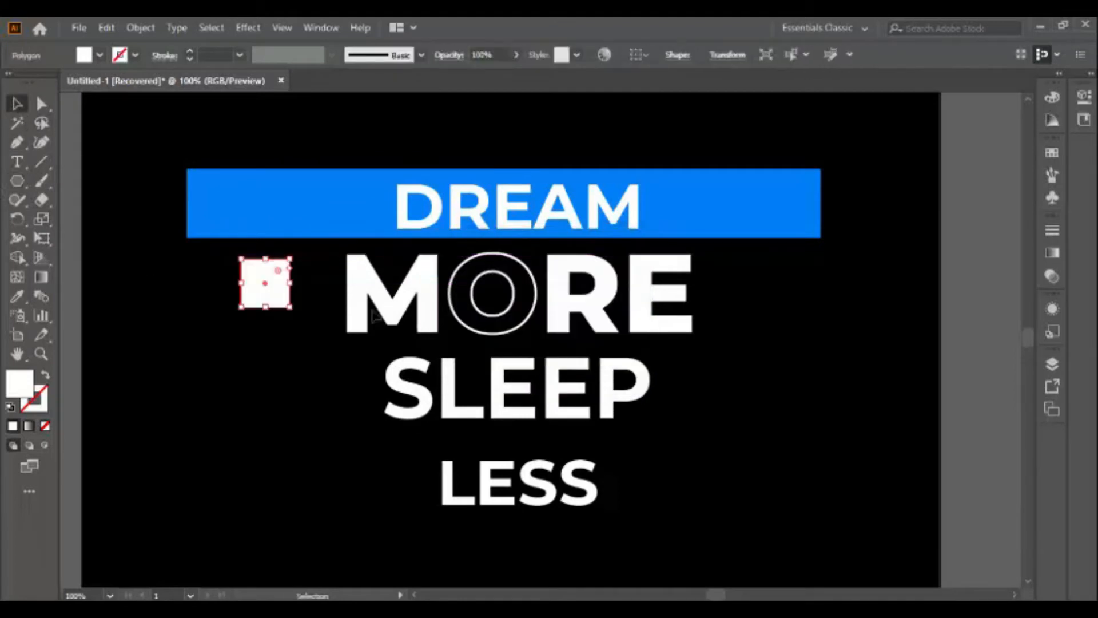
pyautogui.moveTo(303, 237); pyautogui.dragTo(695, 205)
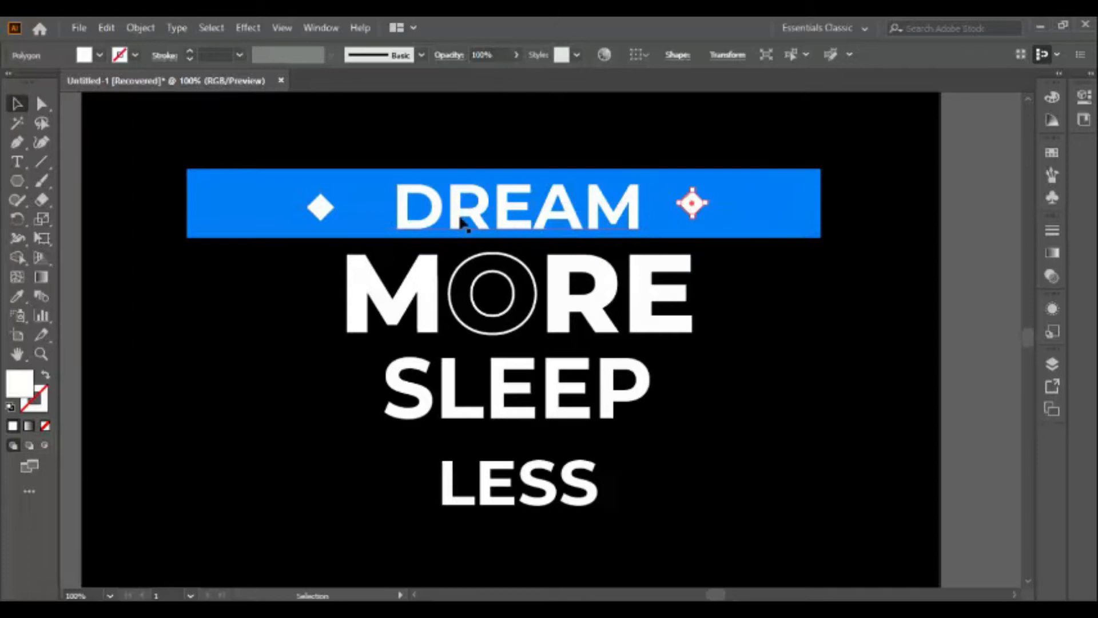
# Align the two diamonds and the word DREAM on their vertical centers
pyautogui.click(329, 212)
pyautogui.keyDown('shift'); pyautogui.click(453, 208); pyautogui.keyUp('shift')
pyautogui.keyDown('shift'); pyautogui.click(689, 209); pyautogui.keyUp('shift')
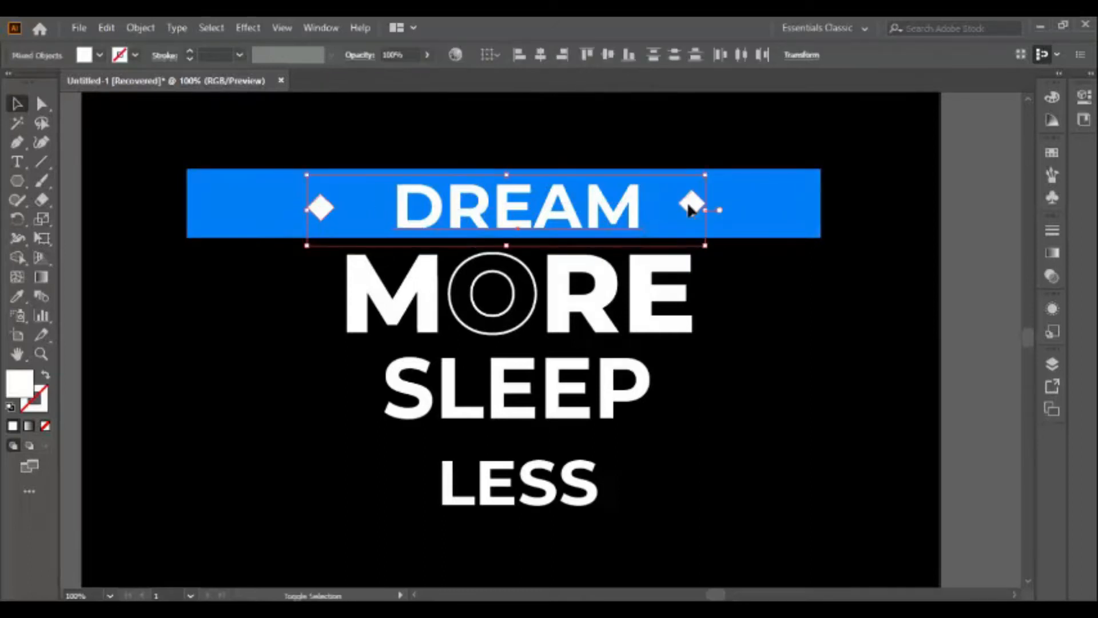
pyautogui.click(608, 55)
# Dock the alignment and Pathfinder controls, and distribute the horizontal spacing evenly between the diamonds and DREAM
pyautogui.click(321, 27)
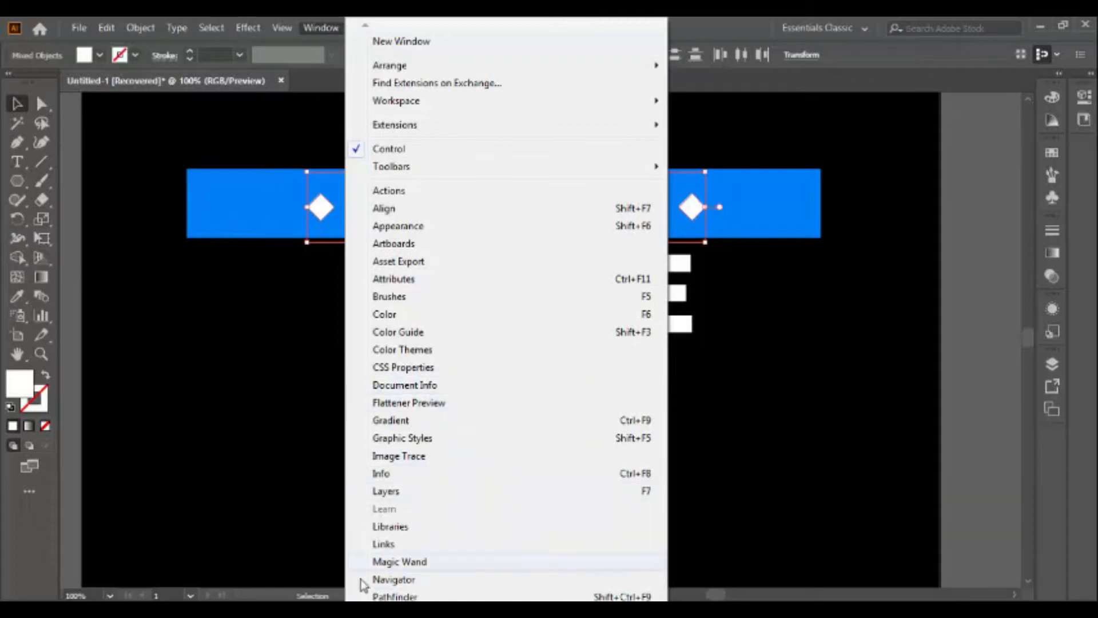
pyautogui.click(394, 596)
pyautogui.moveTo(652, 98); pyautogui.dragTo(1047, 434)
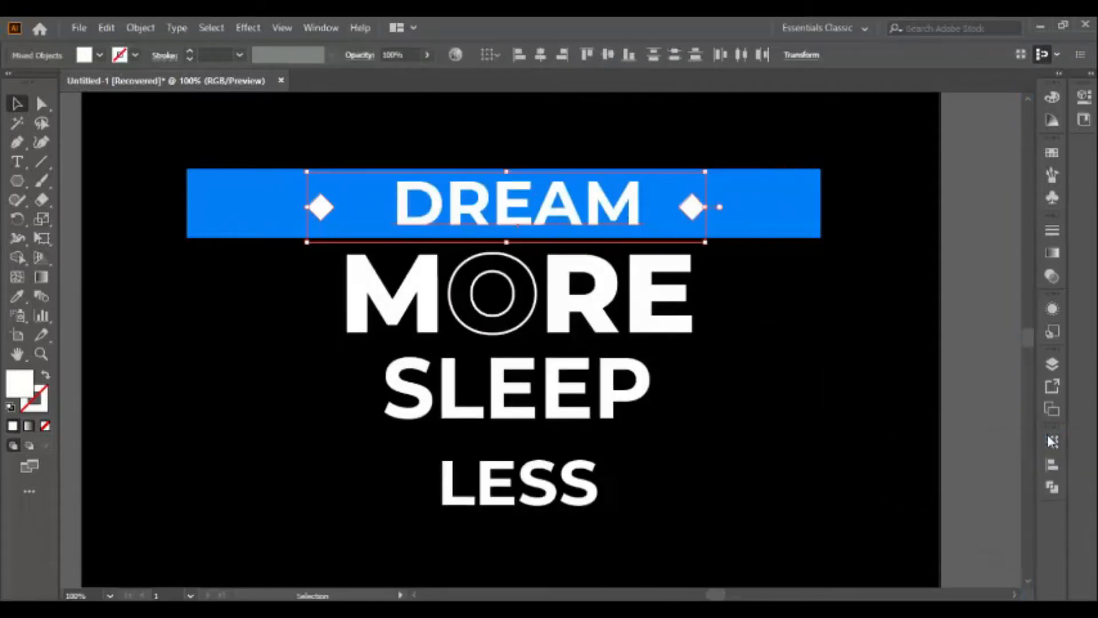
pyautogui.click(1055, 470)
pyautogui.click(886, 572)
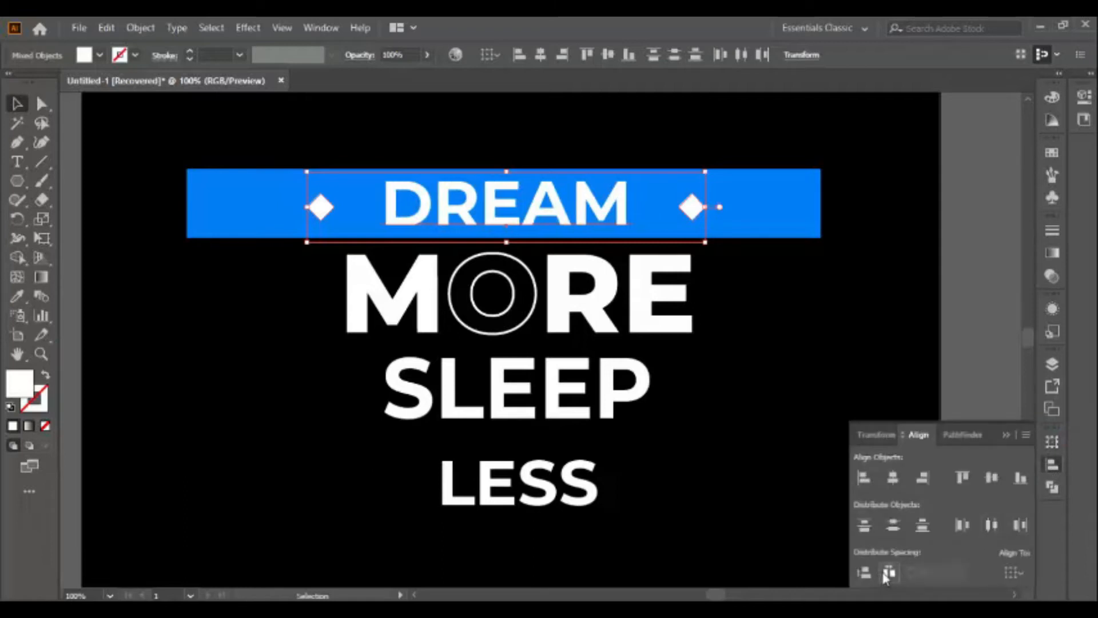
pyautogui.click(998, 334)
# Move both diamonds closer to DREAM and even out the horizontal spacing between the three objects
pyautogui.click(621, 209)
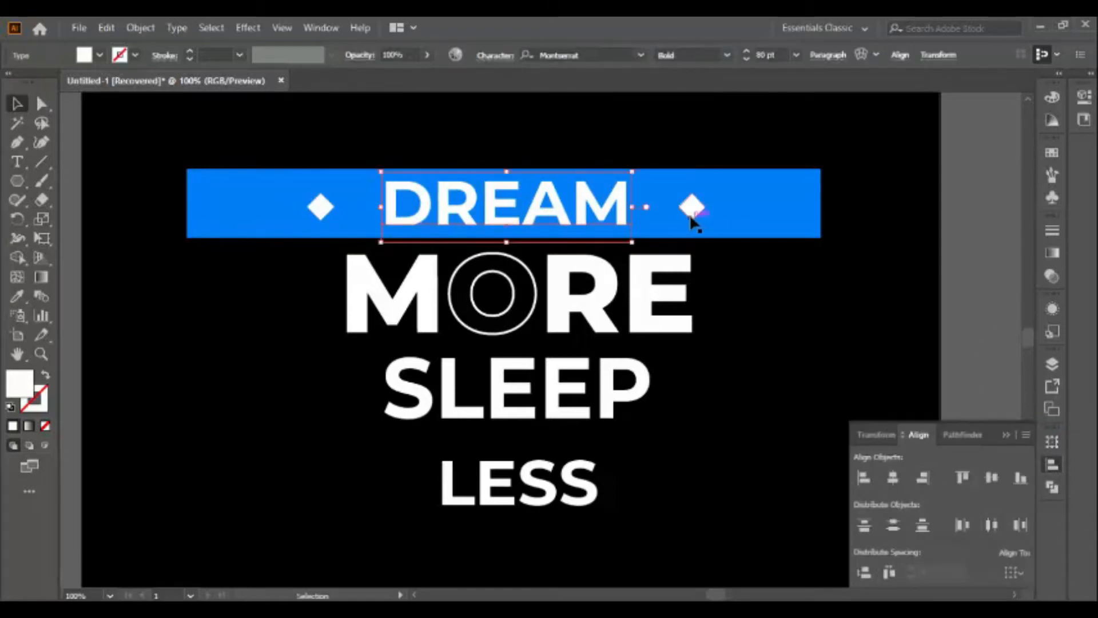
pyautogui.click(692, 207)
pyautogui.click(321, 207)
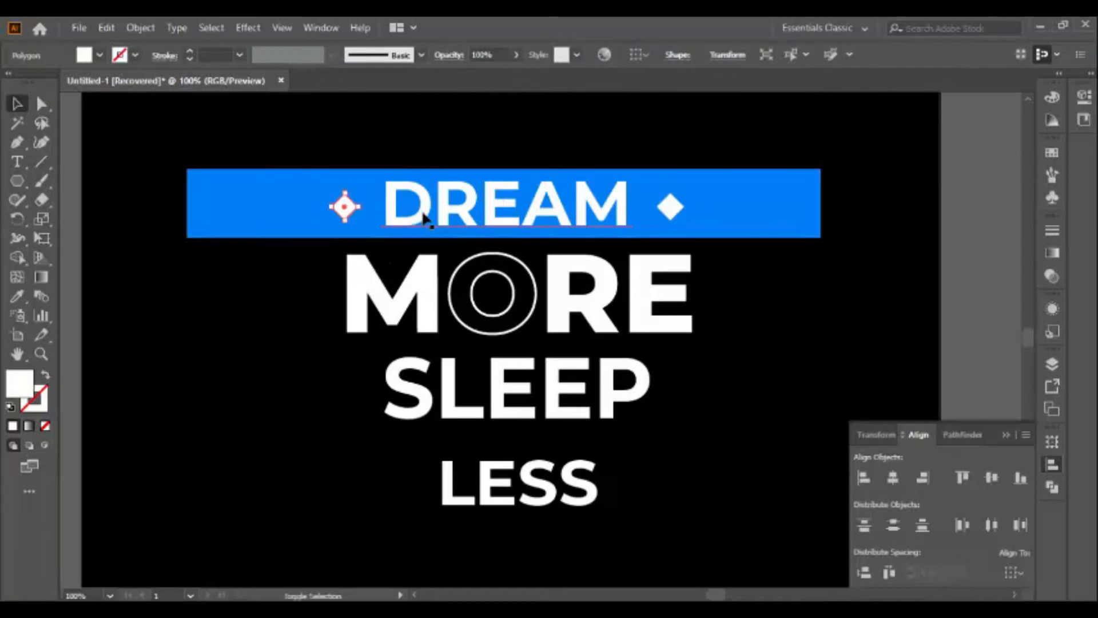
pyautogui.click(425, 217)
pyautogui.keyDown('shift'); pyautogui.click(669, 207); pyautogui.keyUp('shift')
pyautogui.keyDown('shift'); pyautogui.click(342, 209); pyautogui.keyUp('shift')
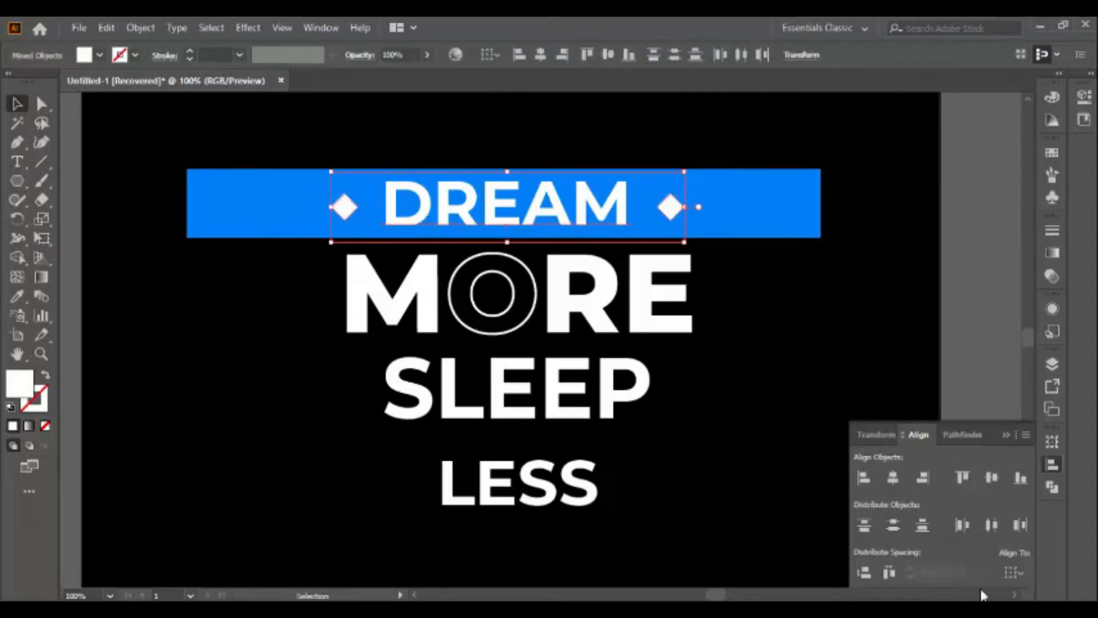
# Narrow the blue rectangle symmetrically to just outside the diamonds and place vertical ruler guides at both its ends
pyautogui.click(789, 200)
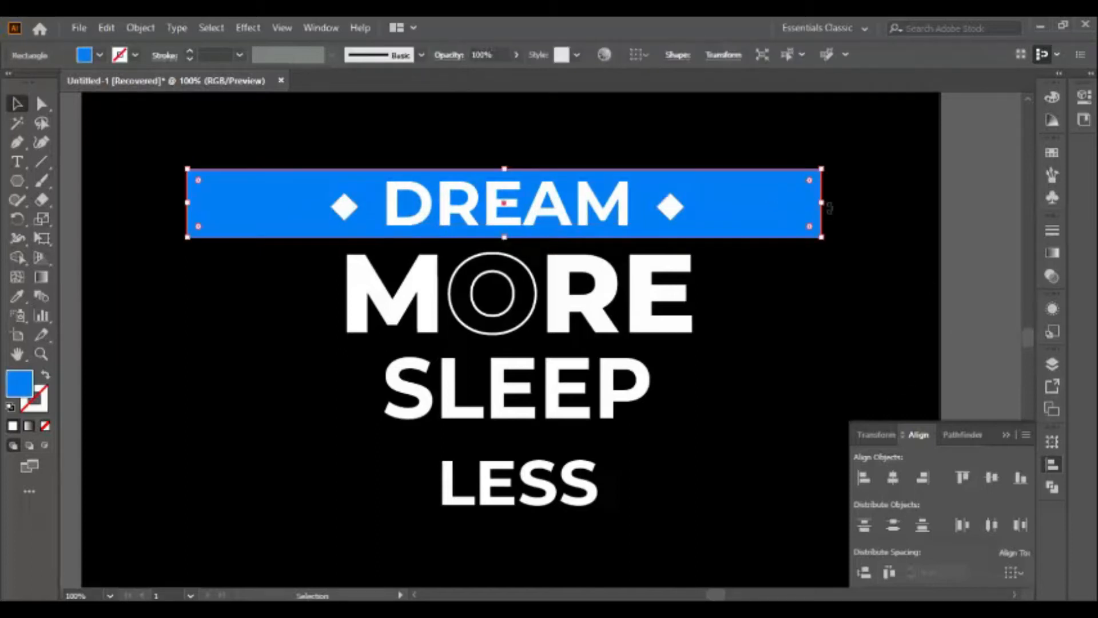
pyautogui.moveTo(820, 203); pyautogui.dragTo(693, 203)
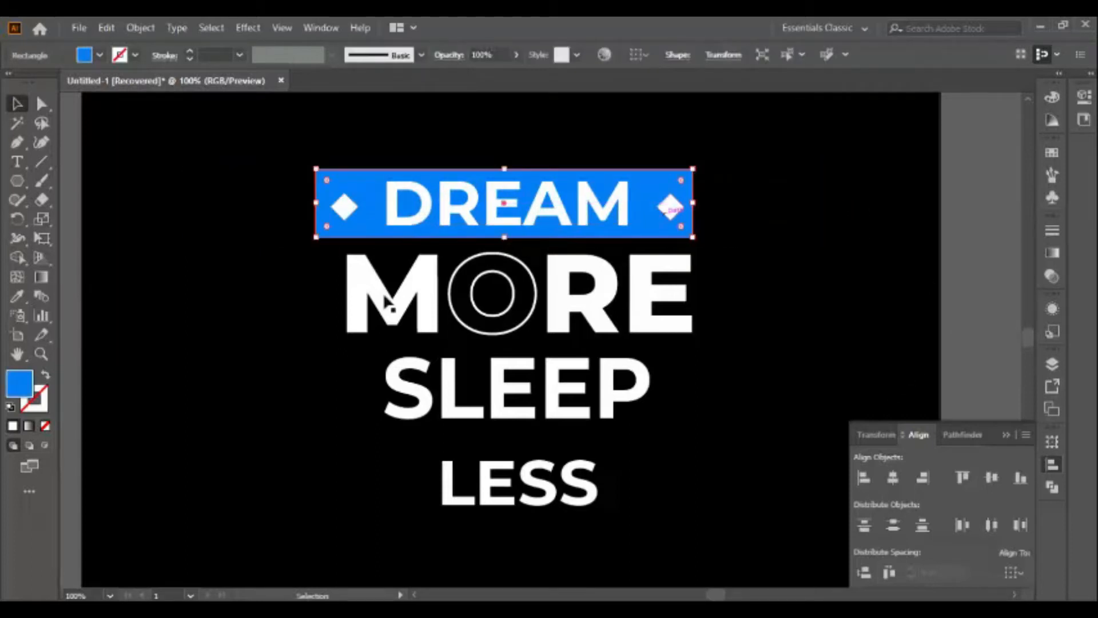
pyautogui.hotkey('ctrl', 'r')
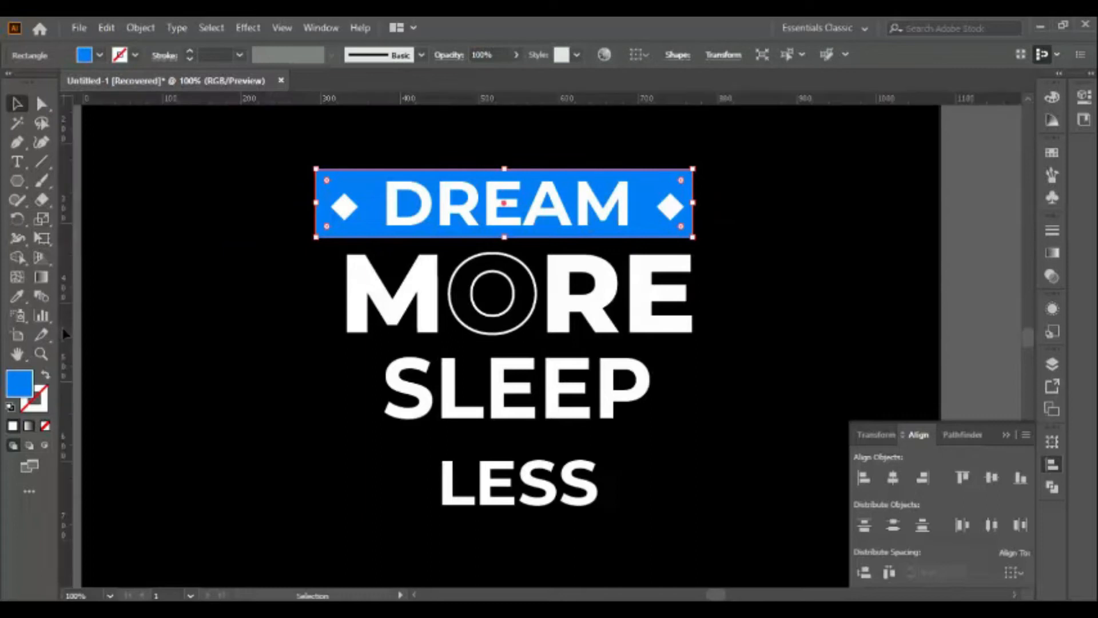
pyautogui.moveTo(67, 337); pyautogui.dragTo(693, 389)
pyautogui.click(627, 175)
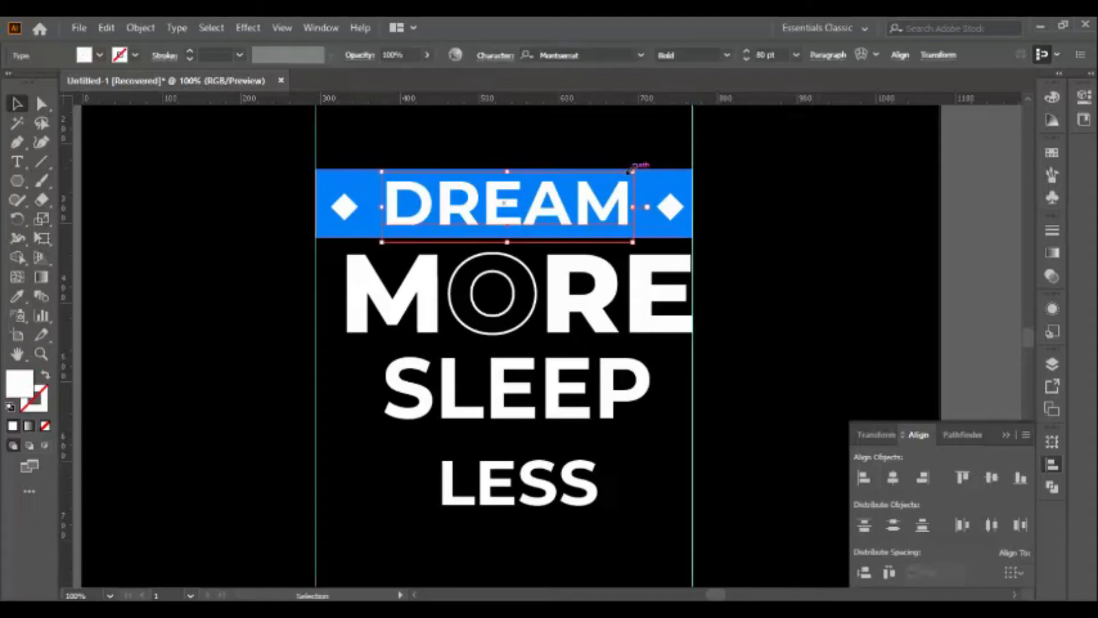
# Scale the word DREAM down about its center within the blue banner and fine-tune its font size
pyautogui.moveTo(631, 171); pyautogui.dragTo(612, 200)
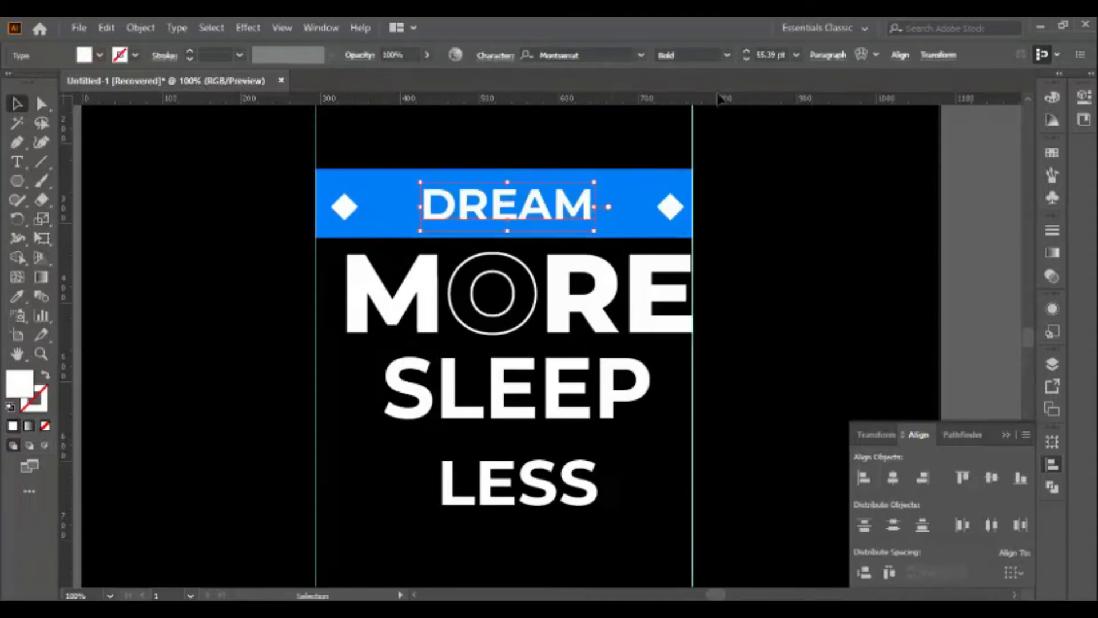
pyautogui.click(745, 58)
pyautogui.click(744, 57)
pyautogui.click(744, 57)
# Move the right diamond closer to DREAM, scale it down, and delete the left diamond
pyautogui.click(646, 231)
pyautogui.click(664, 207)
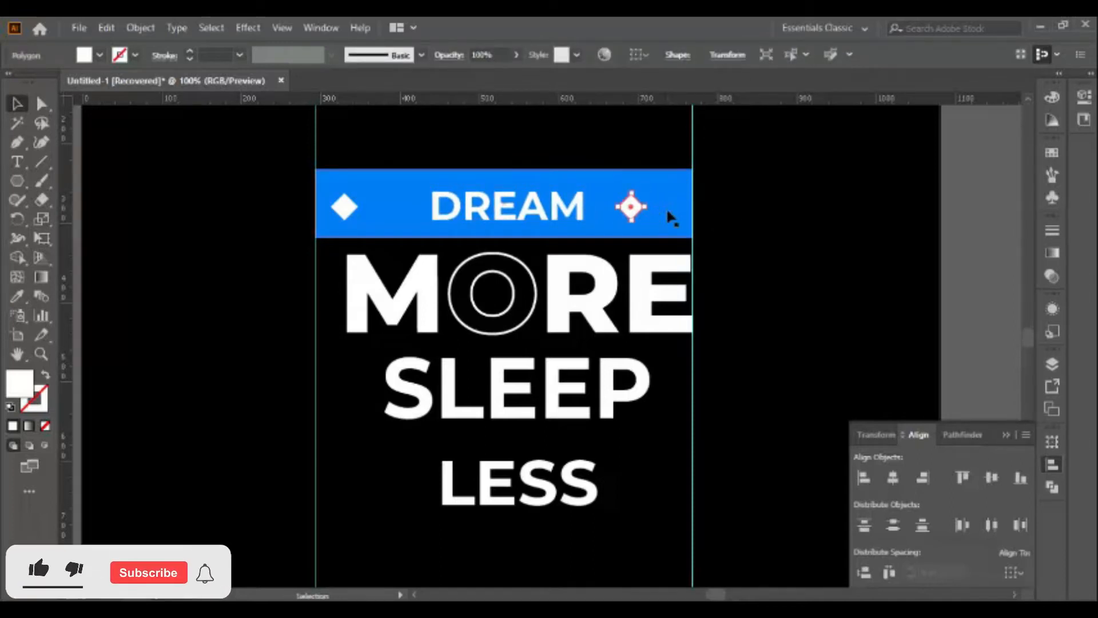
pyautogui.moveTo(632, 191)
pyautogui.mouseDown()
pyautogui.moveTo(612, 206)
pyautogui.moveTo(616, 220)
pyautogui.moveTo(615, 199)
pyautogui.mouseUp()
pyautogui.click(780, 263)
pyautogui.click(351, 203)
pyautogui.press('Delete')
# Fine-tune the size of the remaining diamond beside DREAM
pyautogui.click(612, 207)
pyautogui.click(769, 265)
pyautogui.click(611, 207)
pyautogui.hotkey('ctrl', '=')
pyautogui.hotkey('ctrl', '=')
pyautogui.hotkey('ctrl', '=')
pyautogui.hotkey('ctrl', '=')
pyautogui.moveTo(596, 347); pyautogui.dragTo(587, 352)
pyautogui.hotkey('ctrl', '-')
pyautogui.hotkey('ctrl', '-')
pyautogui.hotkey('ctrl', '-')
pyautogui.hotkey('ctrl', '-')
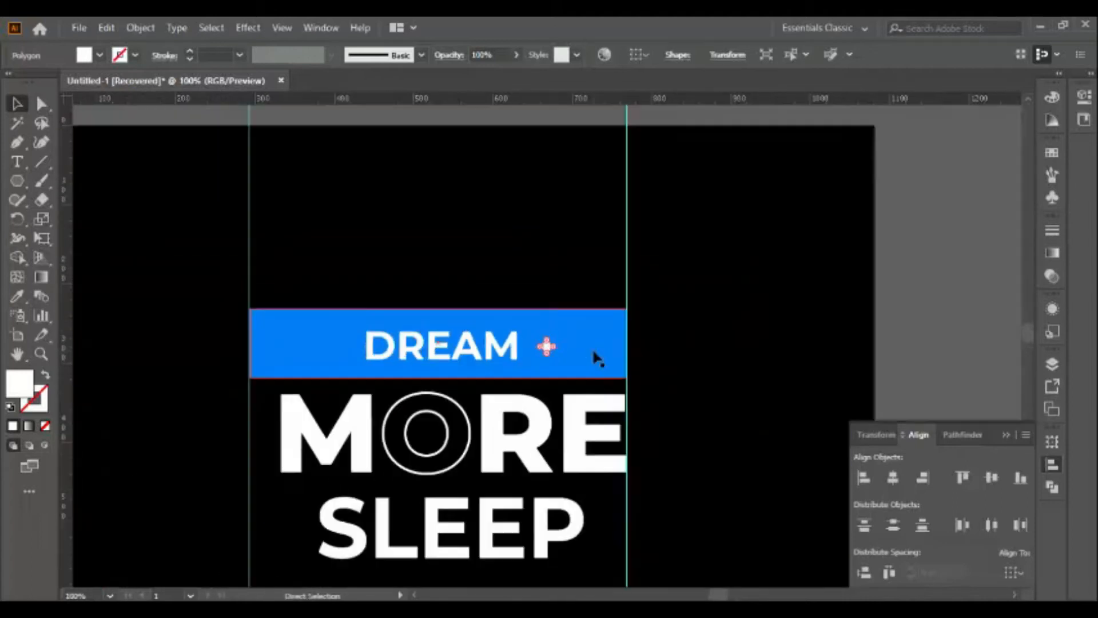
# Duplicate the small diamond to the left side of DREAM and nudge the copy away from the word
pyautogui.hotkey('ctrl', '=')
pyautogui.hotkey('ctrl', '=')
pyautogui.hotkey('ctrl', '=')
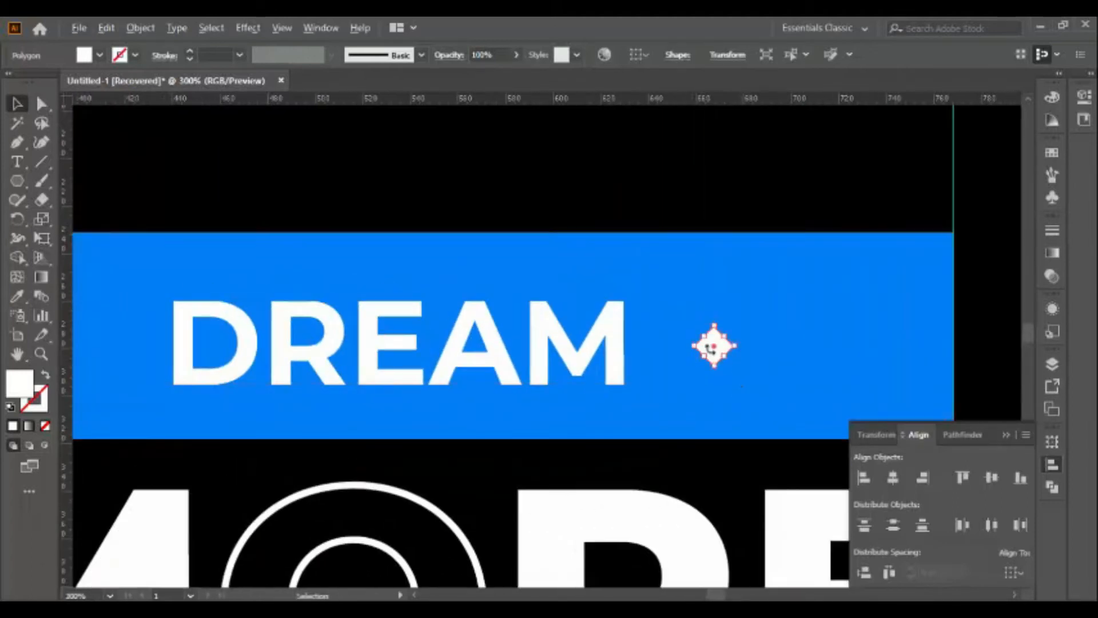
pyautogui.moveTo(714, 352); pyautogui.dragTo(127, 326)
pyautogui.hotkey('ctrl', '-')
pyautogui.hotkey('ctrl', '-')
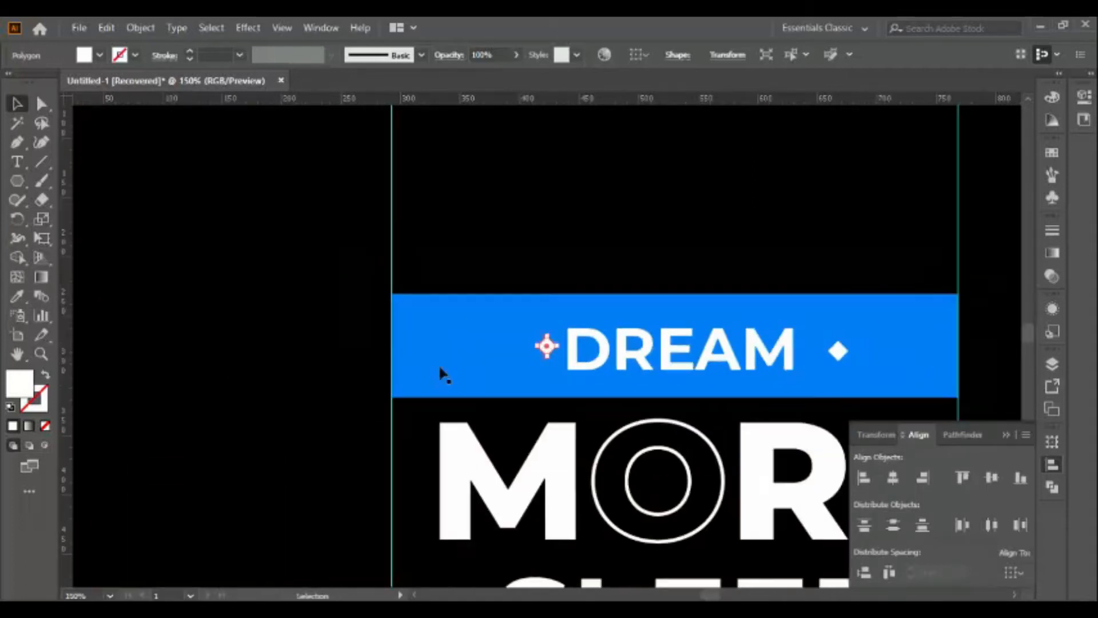
pyautogui.press('Left')
pyautogui.press('Left')
pyautogui.press('Left')
pyautogui.press('Left')
pyautogui.press('Left')
# Convert DREAM to outlines and align it with both diamonds on their vertical centers
pyautogui.click(586, 366)
pyautogui.rightClick(584, 358)
pyautogui.click(651, 139)
pyautogui.keyDown('shift'); pyautogui.click(522, 347); pyautogui.keyUp('shift')
pyautogui.keyDown('shift'); pyautogui.click(836, 351); pyautogui.keyUp('shift')
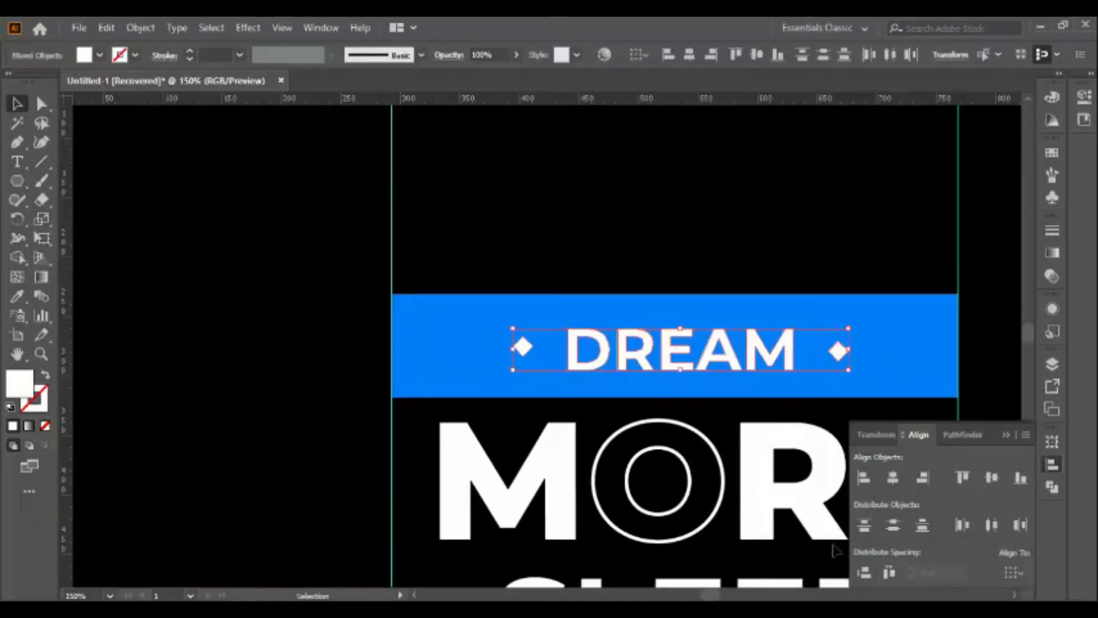
pyautogui.click(989, 484)
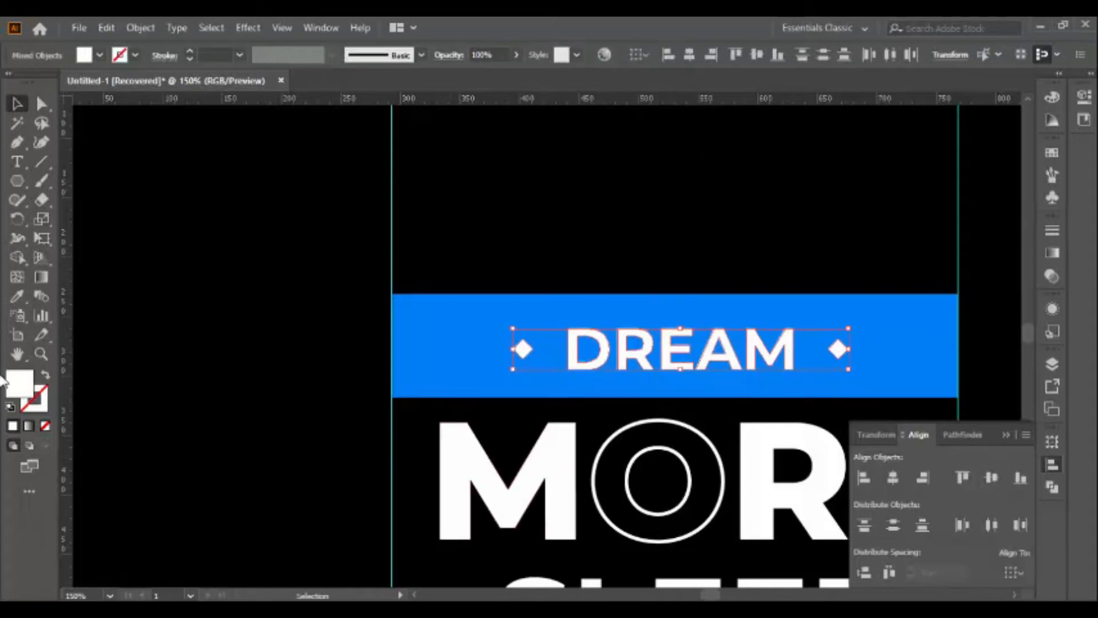
pyautogui.click(174, 344)
# Reduce the blue banner's height symmetrically around DREAM
pyautogui.press('space')
pyautogui.moveTo(504, 409); pyautogui.dragTo(248, 317)
pyautogui.click(635, 251)
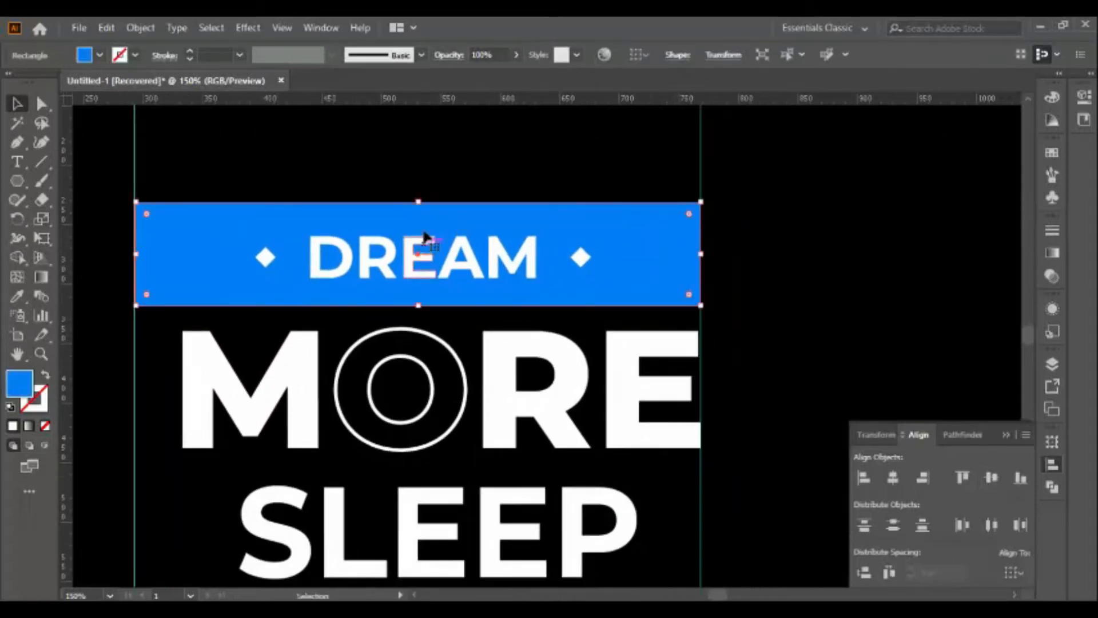
pyautogui.moveTo(418, 203); pyautogui.dragTo(418, 216)
# Center the MORE group horizontally with the blue banner
pyautogui.click(666, 387)
pyautogui.hotkey('shift', 'Left')
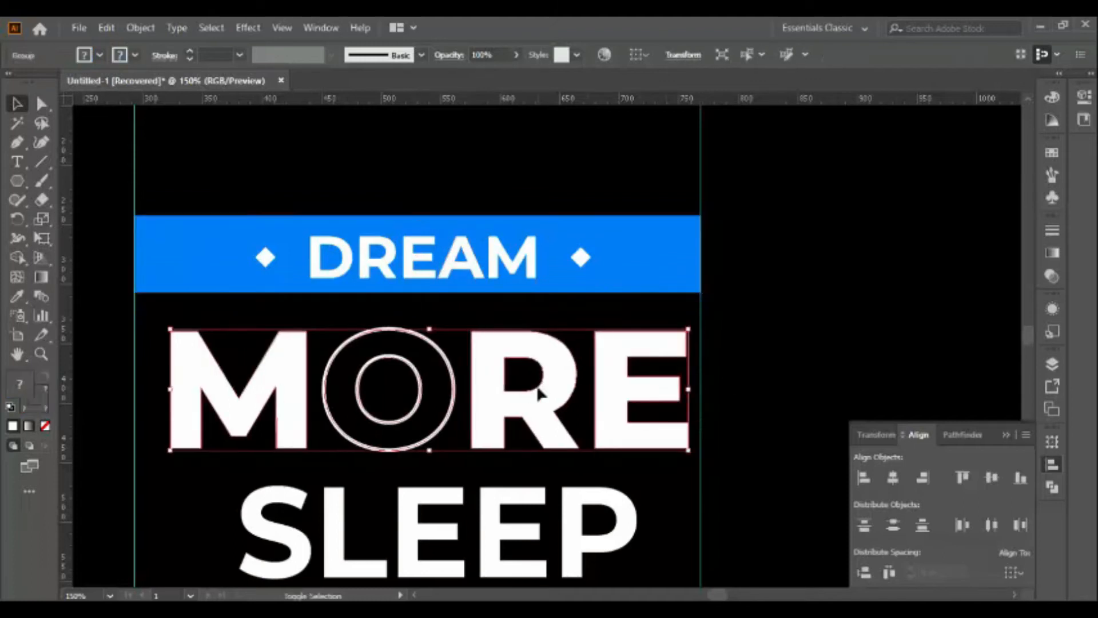
pyautogui.keyDown('shift'); pyautogui.click(626, 271); pyautogui.keyUp('shift')
pyautogui.click(629, 277)
pyautogui.click(892, 477)
# Scale the MORE group up from its center until it spans the two vertical guides
pyautogui.click(718, 406)
pyautogui.click(601, 410)
pyautogui.moveTo(681, 452); pyautogui.dragTo(700, 482)
pyautogui.click(762, 385)
pyautogui.click(540, 409)
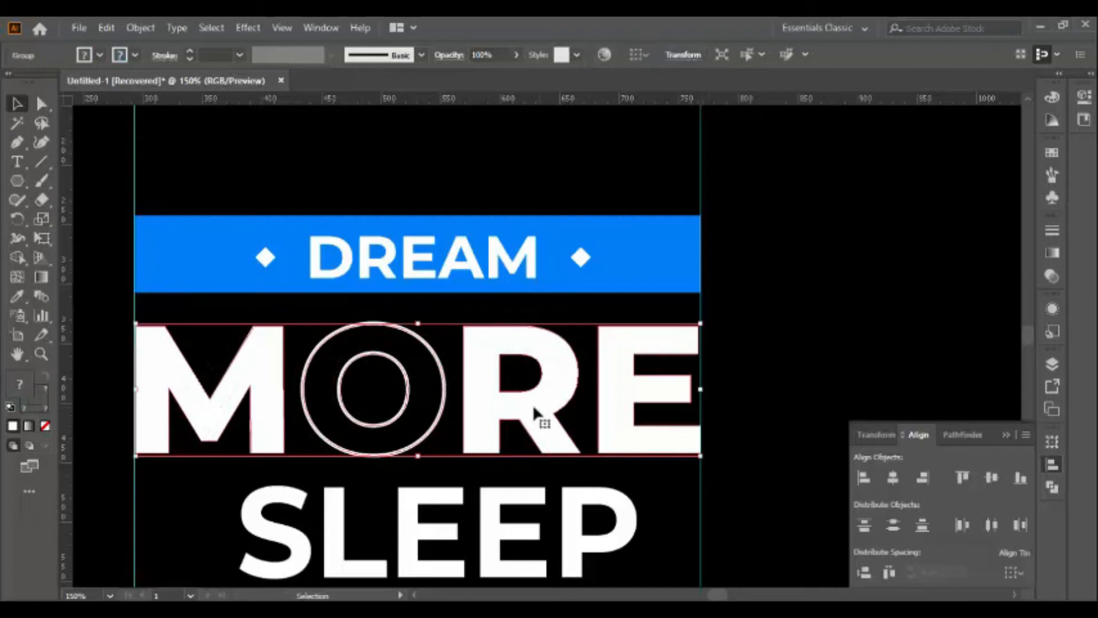
# Draw a rectangle around MORE between the guides and swap its fill and stroke to leave a blue outline
pyautogui.moveTo(336, 514); pyautogui.dragTo(147, 322)
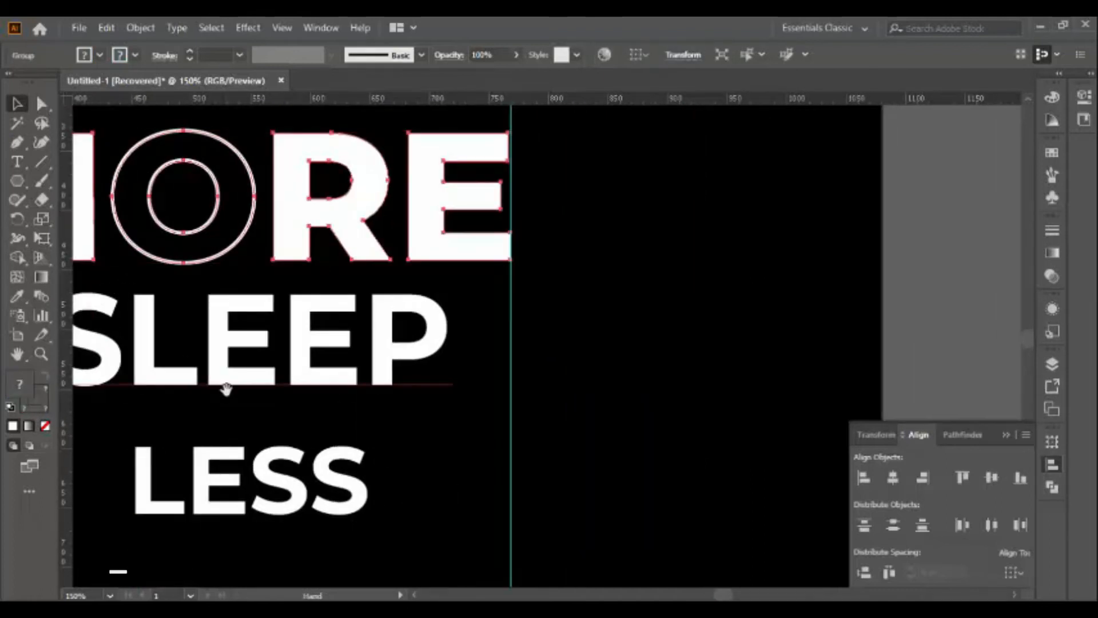
pyautogui.moveTo(225, 388); pyautogui.dragTo(289, 406)
pyautogui.rightClick(5, 599)
pyautogui.click(666, 343)
pyautogui.moveTo(521, 334); pyautogui.dragTo(652, 423)
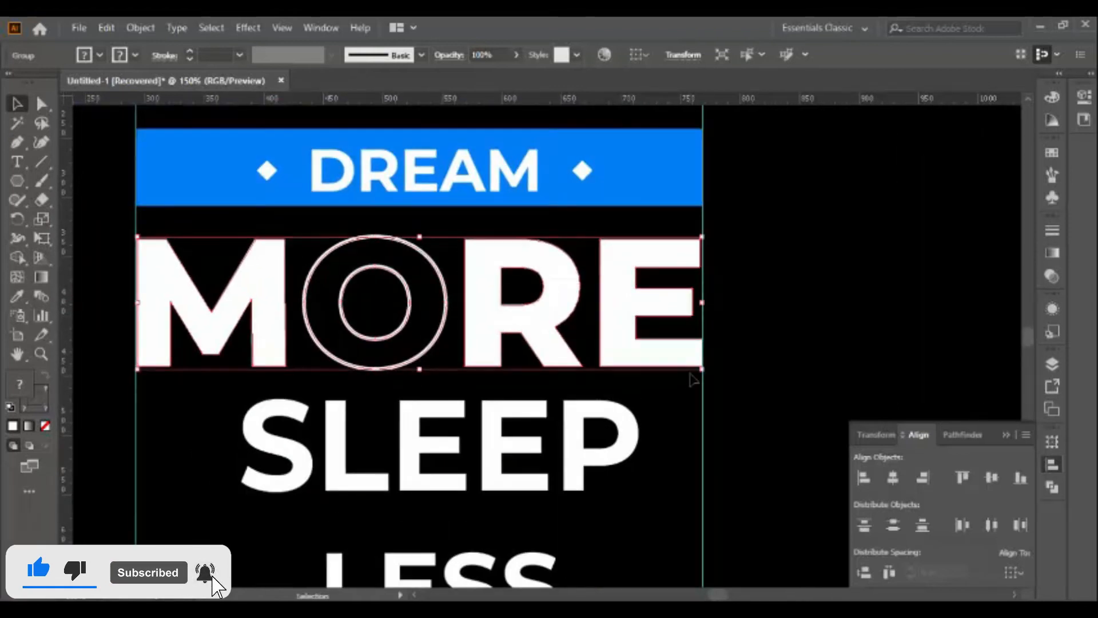
pyautogui.moveTo(17, 181); pyautogui.dragTo(109, 182)
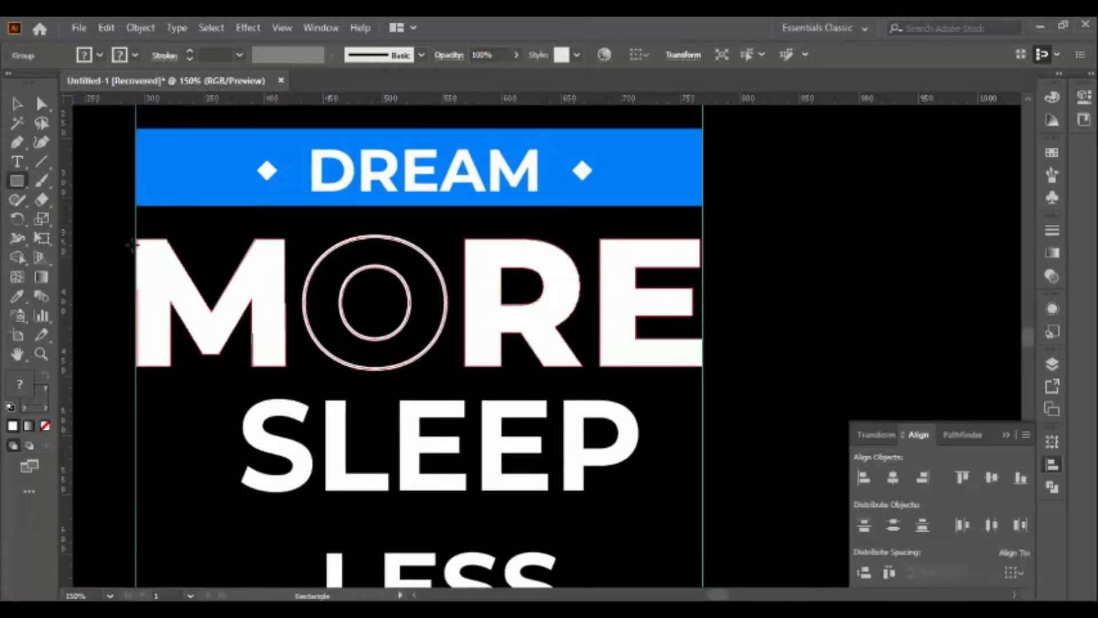
pyautogui.moveTo(138, 239); pyautogui.dragTo(703, 368)
pyautogui.click(46, 378)
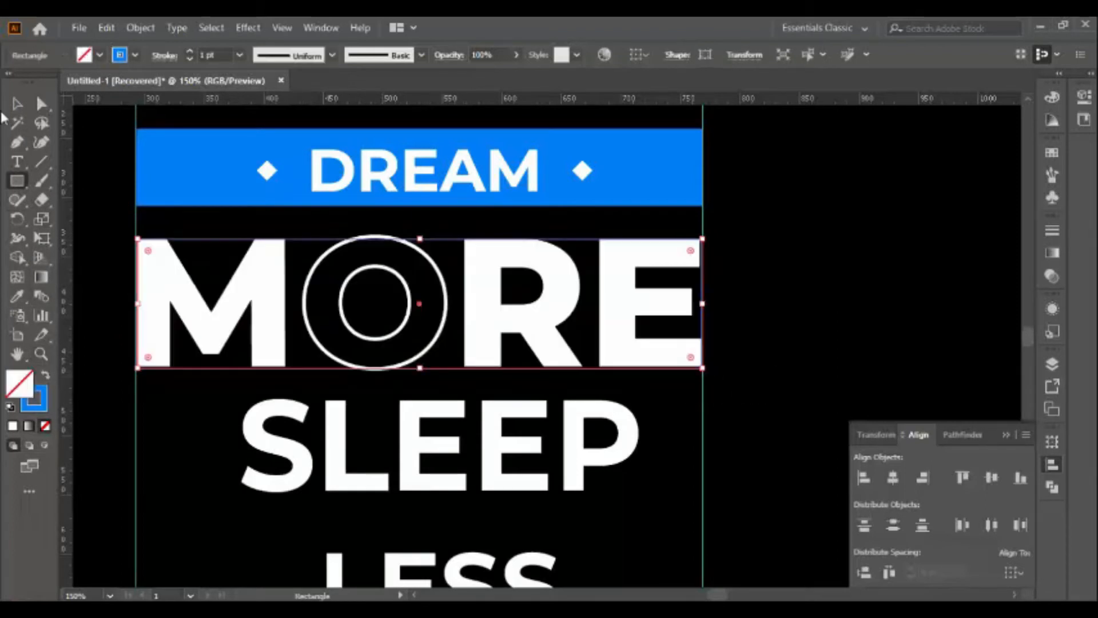
# Snap the outline rectangle's left edge to the guide and extend it slightly above and below MORE
pyautogui.click(17, 104)
pyautogui.moveTo(173, 305); pyautogui.dragTo(136, 305)
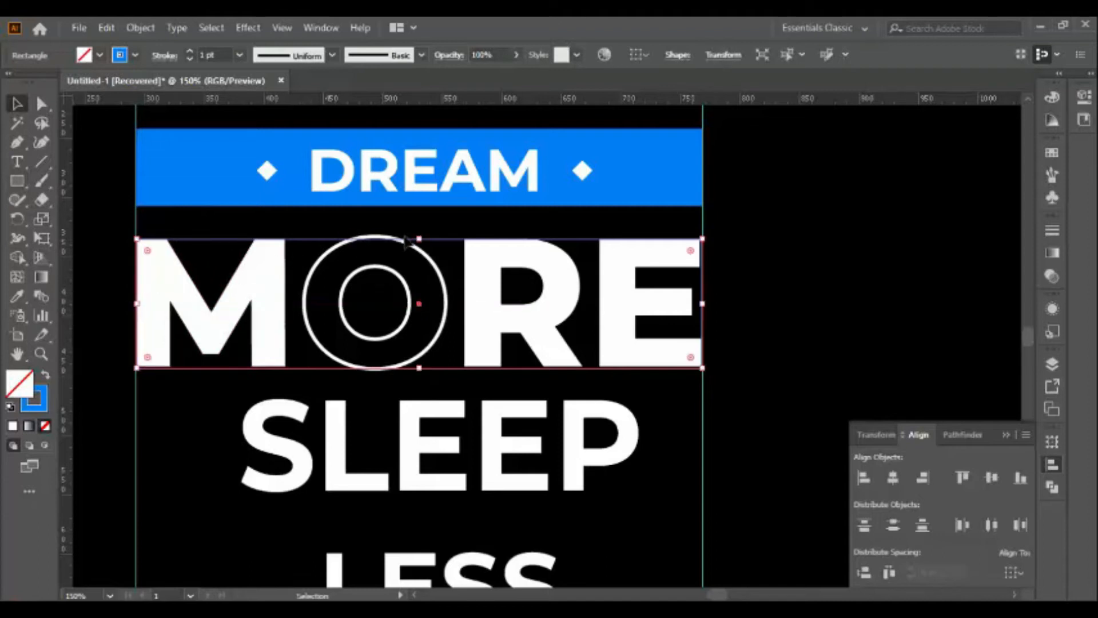
pyautogui.moveTo(418, 238); pyautogui.dragTo(421, 225)
pyautogui.moveTo(419, 367); pyautogui.dragTo(423, 381)
# Set the stroke weight of the blue frame around MORE to 3 pt
pyautogui.click(418, 357)
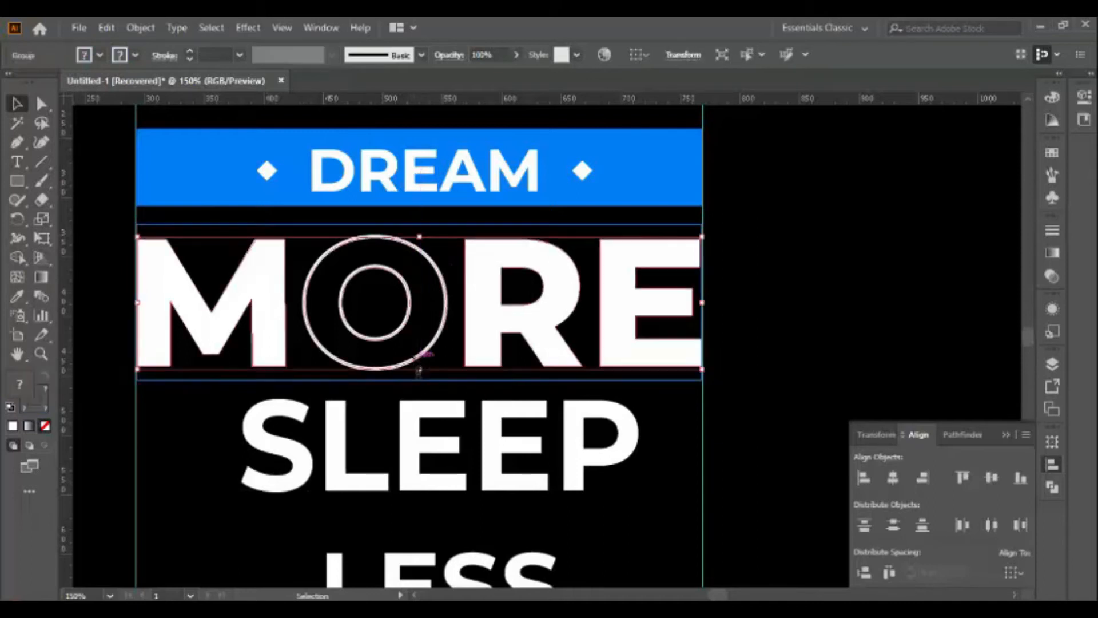
pyautogui.click(286, 225)
pyautogui.click(190, 52)
pyautogui.click(190, 52)
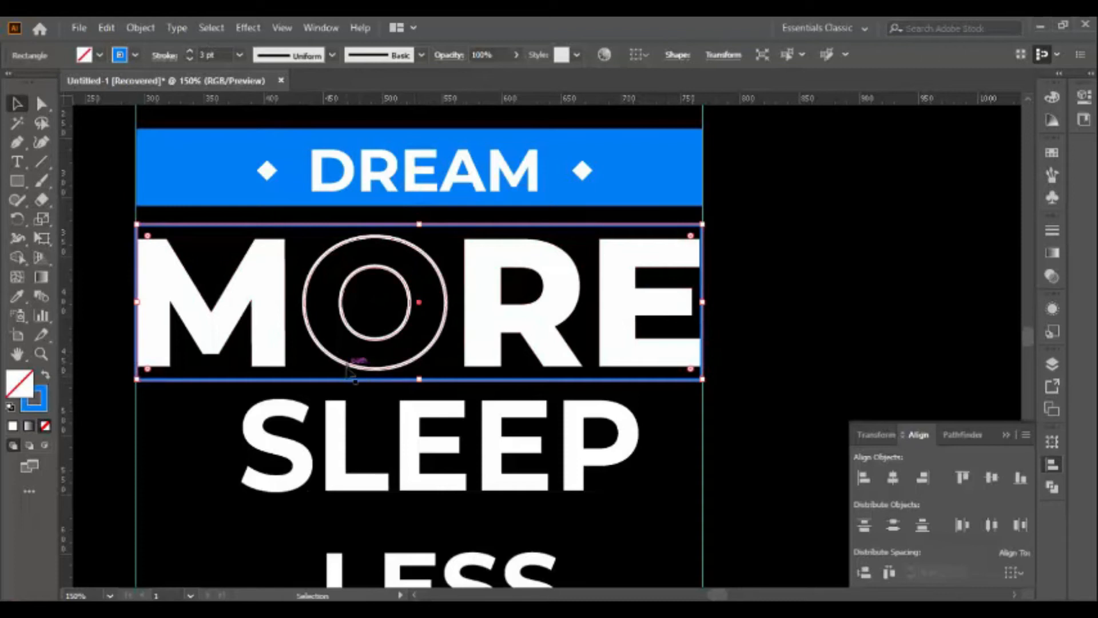
# Scale MORE down to fit inside the blue frame and center it horizontally and vertically with the frame
pyautogui.click(647, 257)
pyautogui.moveTo(694, 232)
pyautogui.mouseDown()
pyautogui.moveTo(669, 250)
pyautogui.moveTo(680, 241)
pyautogui.mouseUp()
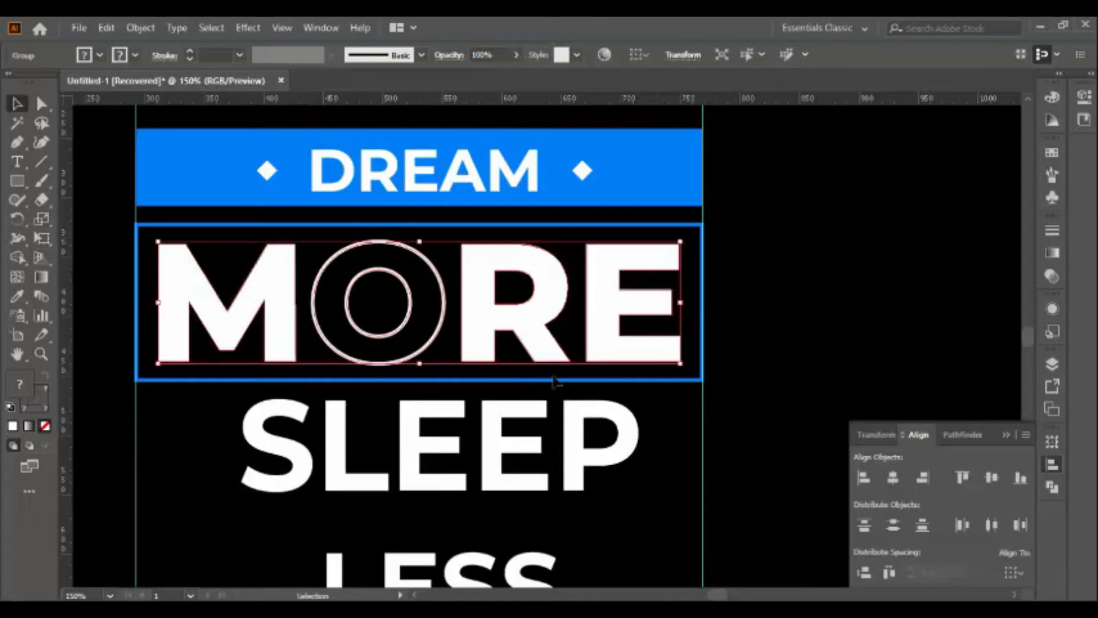
pyautogui.keyDown('shift'); pyautogui.click(553, 380); pyautogui.keyUp('shift')
pyautogui.click(893, 477)
pyautogui.click(991, 477)
pyautogui.click(363, 349)
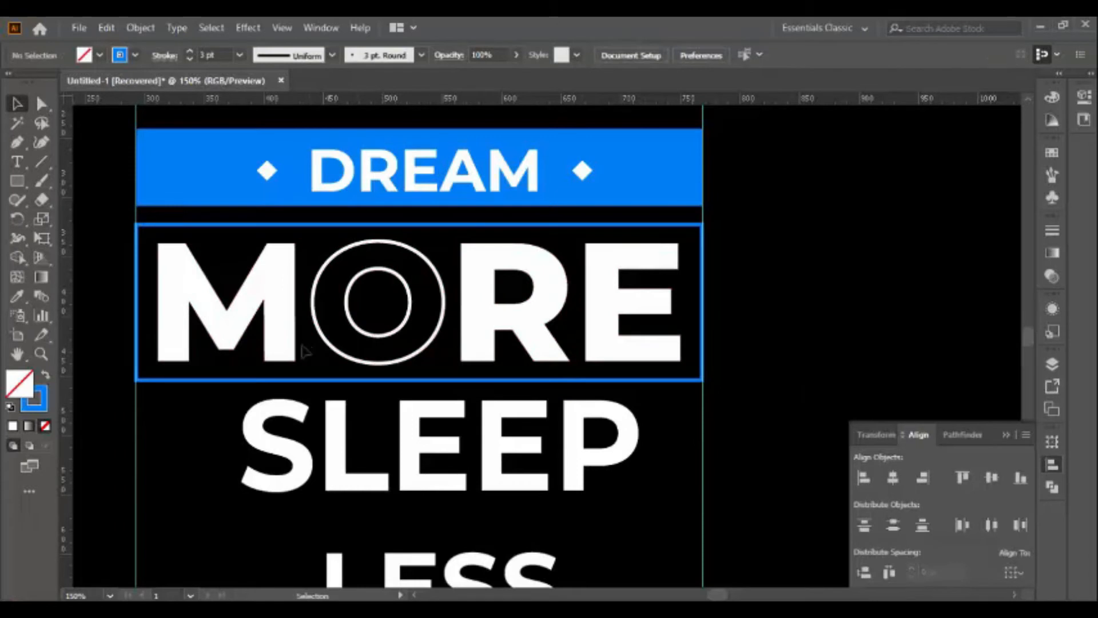
# Scale MORE down further about its center to leave wider margins inside the blue frame
pyautogui.click(281, 355)
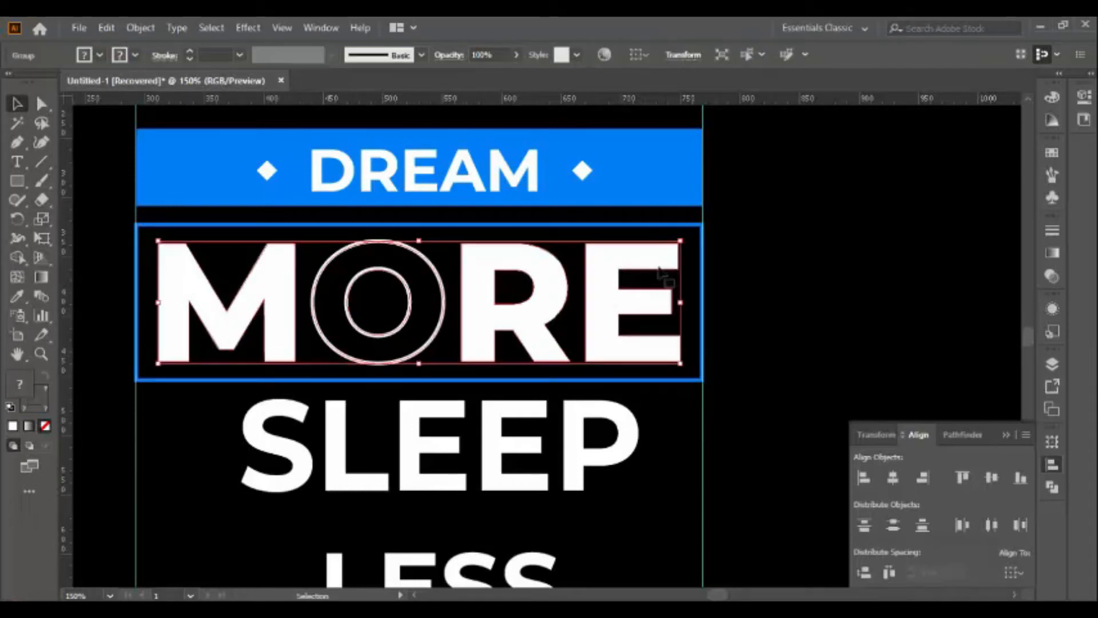
pyautogui.moveTo(680, 240); pyautogui.dragTo(653, 249)
pyautogui.click(820, 304)
# Scale SLEEP down about its center to 88.8 pt and set its horizontal scale to 100%
pyautogui.hotkey('ctrl', '-')
pyautogui.hotkey('ctrl', '-')
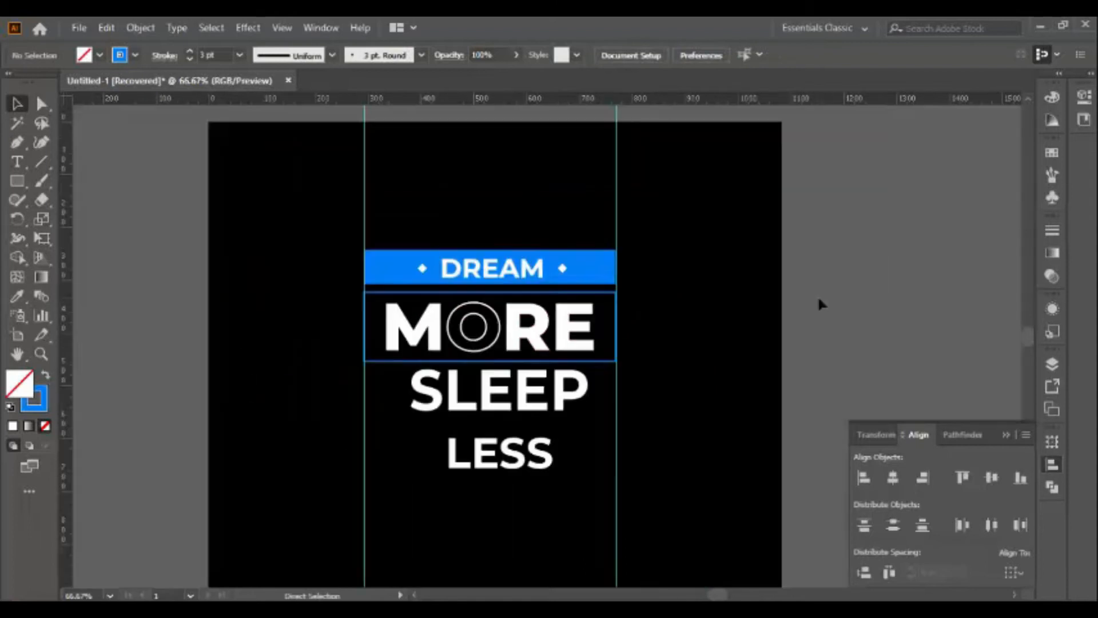
pyautogui.click(468, 411)
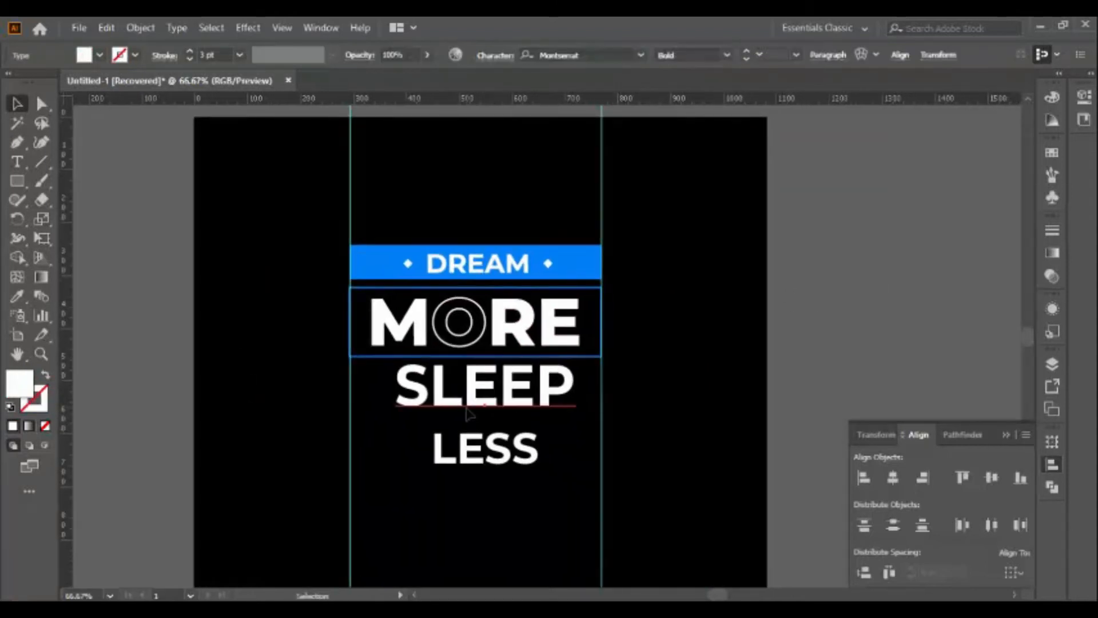
pyautogui.moveTo(575, 357); pyautogui.dragTo(558, 363)
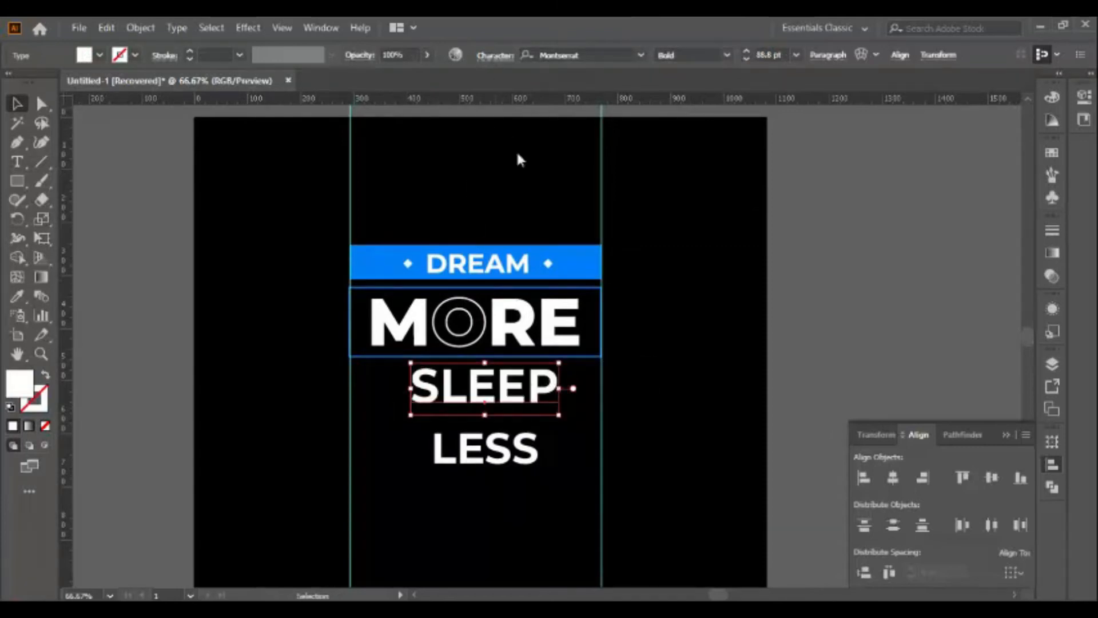
pyautogui.hotkey('ctrl', 't')
pyautogui.click(501, 177)
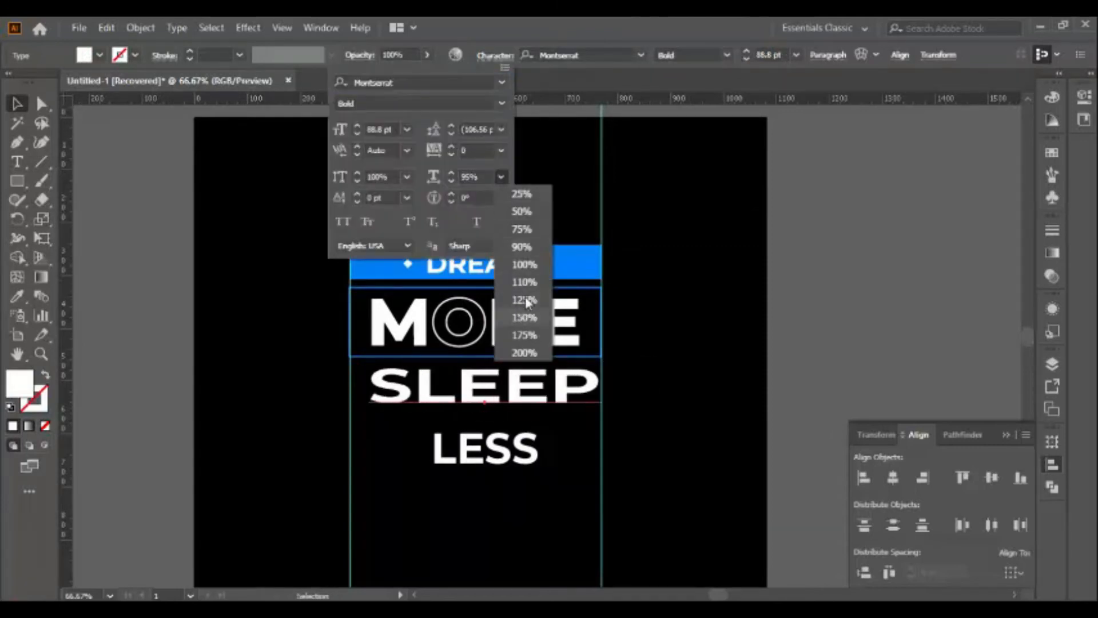
pyautogui.click(538, 265)
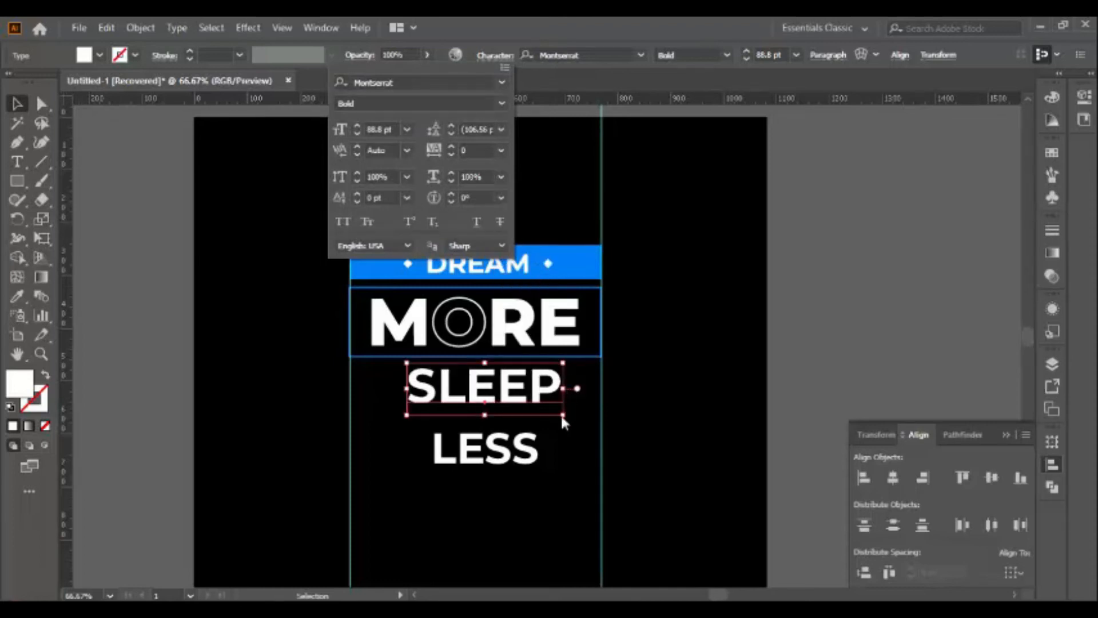
# Scale SLEEP down slightly and convert it to outlines
pyautogui.press('Escape')
pyautogui.hotkey('ctrl', '=')
pyautogui.hotkey('ctrl', '=')
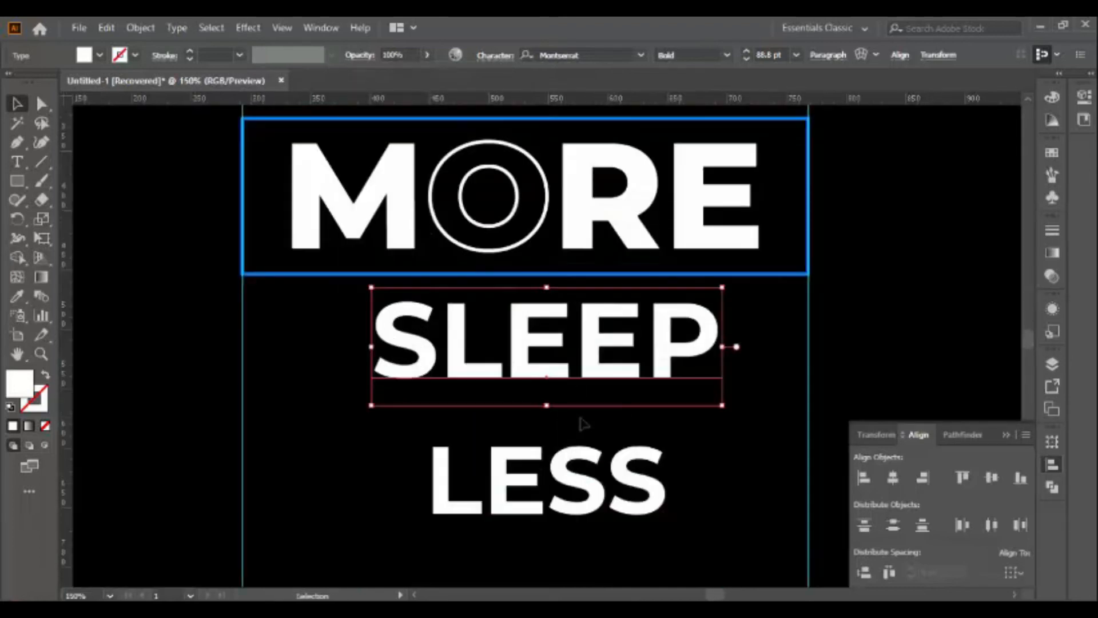
pyautogui.moveTo(721, 409)
pyautogui.mouseDown()
pyautogui.moveTo(733, 400)
pyautogui.moveTo(717, 407)
pyautogui.mouseUp()
pyautogui.rightClick(589, 368)
pyautogui.click(652, 136)
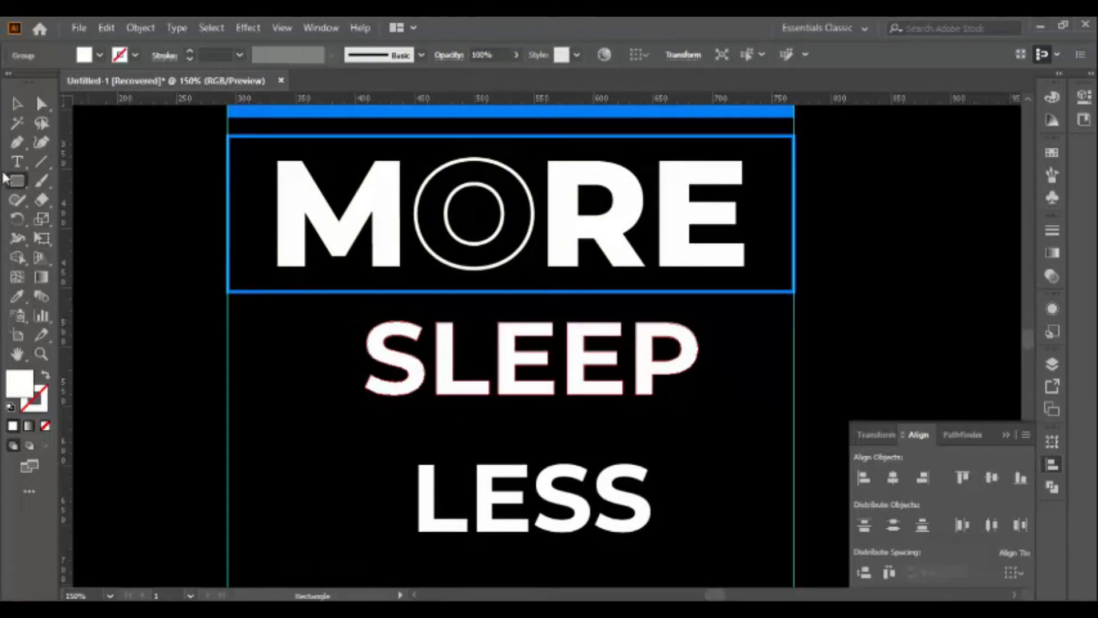
# Place larger copies of the diamond on both sides of SLEEP
pyautogui.scroll(3, 343, 281)
pyautogui.moveTo(368, 152); pyautogui.dragTo(742, 441)
pyautogui.click(333, 490)
# Distribute the horizontal spacing evenly between SLEEP and its two diamonds and align their vertical centers
pyautogui.moveTo(291, 378); pyautogui.dragTo(847, 517)
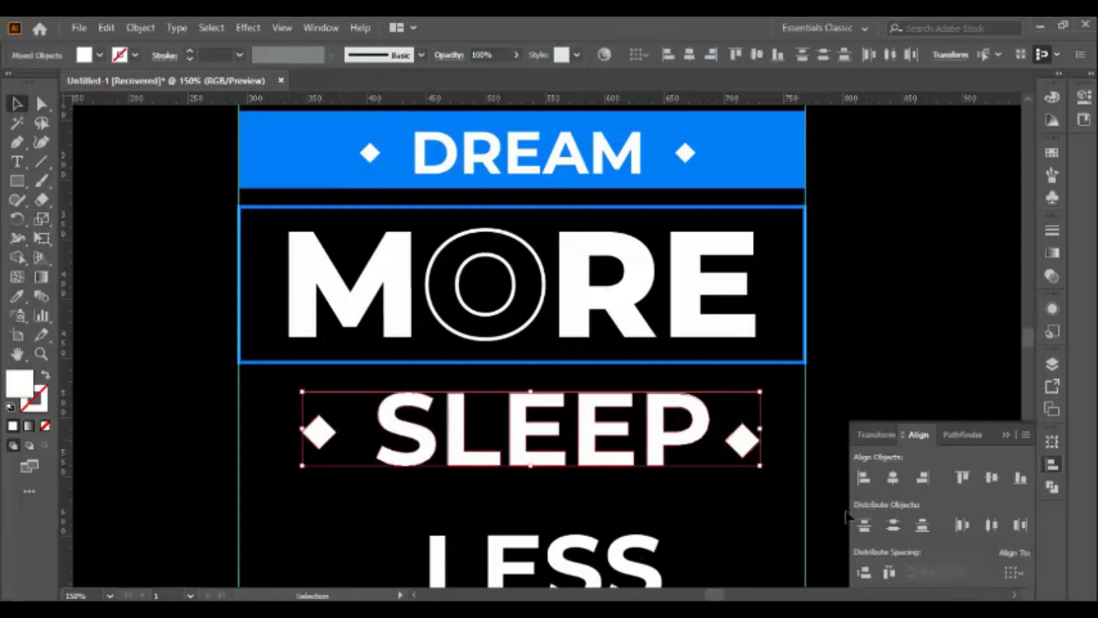
pyautogui.click(889, 572)
pyautogui.click(991, 478)
pyautogui.click(713, 500)
# Duplicate the blue banner below SLEEP and shrink the copy to a shorter, narrower bar starting at the left guide
pyautogui.moveTo(625, 534); pyautogui.dragTo(602, 420)
pyautogui.scroll(3, 491, 303)
pyautogui.moveTo(267, 156); pyautogui.dragTo(270, 529)
pyautogui.scroll(-3, 270, 528)
pyautogui.scroll(1, 503, 474)
pyautogui.moveTo(507, 478)
pyautogui.mouseDown()
pyautogui.moveTo(508, 459)
pyautogui.moveTo(508, 475)
pyautogui.mouseUp()
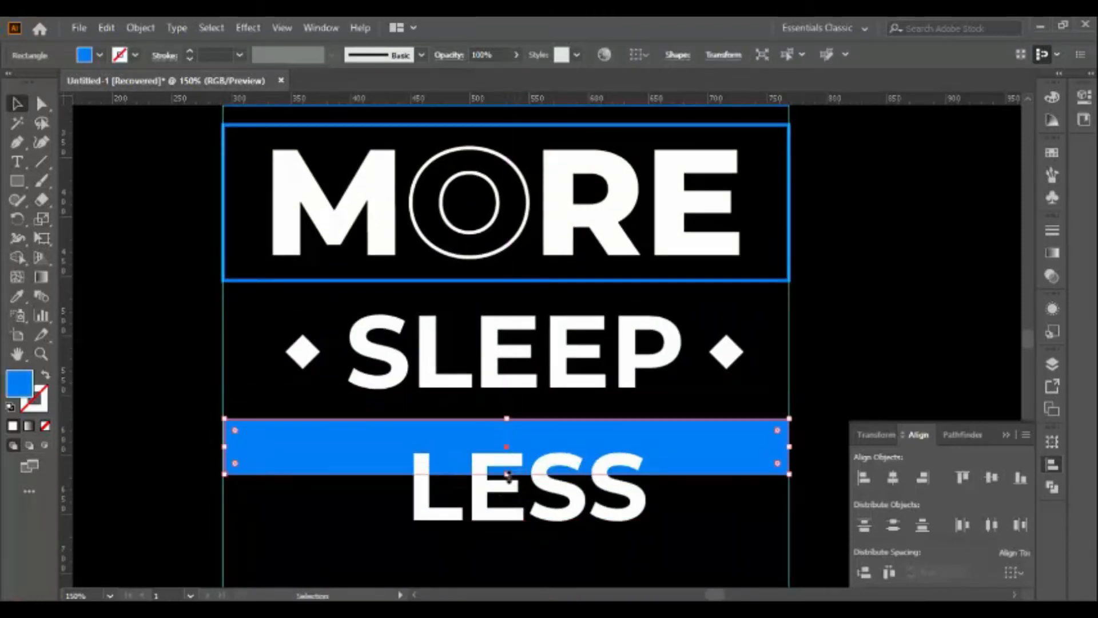
pyautogui.moveTo(767, 448); pyautogui.dragTo(392, 448)
# Convert LESS to outlines and scale it down in line with the blue bar
pyautogui.moveTo(554, 470); pyautogui.dragTo(554, 436)
pyautogui.rightClick(573, 428)
pyautogui.click(612, 203)
pyautogui.moveTo(647, 487); pyautogui.dragTo(559, 462)
# Make the blue bar as thin as the letters of LESS and lengthen it toward the word
pyautogui.click(360, 440)
pyautogui.keyDown('shift'); pyautogui.click(509, 448); pyautogui.keyUp('shift')
pyautogui.click(357, 430)
pyautogui.moveTo(307, 419); pyautogui.dragTo(307, 434)
pyautogui.moveTo(307, 474); pyautogui.dragTo(309, 461)
pyautogui.moveTo(391, 449)
pyautogui.mouseDown()
pyautogui.moveTo(455, 449)
pyautogui.moveTo(411, 450)
pyautogui.mouseUp()
# Enlarge LESS slightly and duplicate the blue bar on its other side, ending at the right guide
pyautogui.click(514, 455)
pyautogui.moveTo(558, 462); pyautogui.dragTo(563, 463)
pyautogui.click(315, 451)
pyautogui.moveTo(314, 451); pyautogui.dragTo(695, 451)
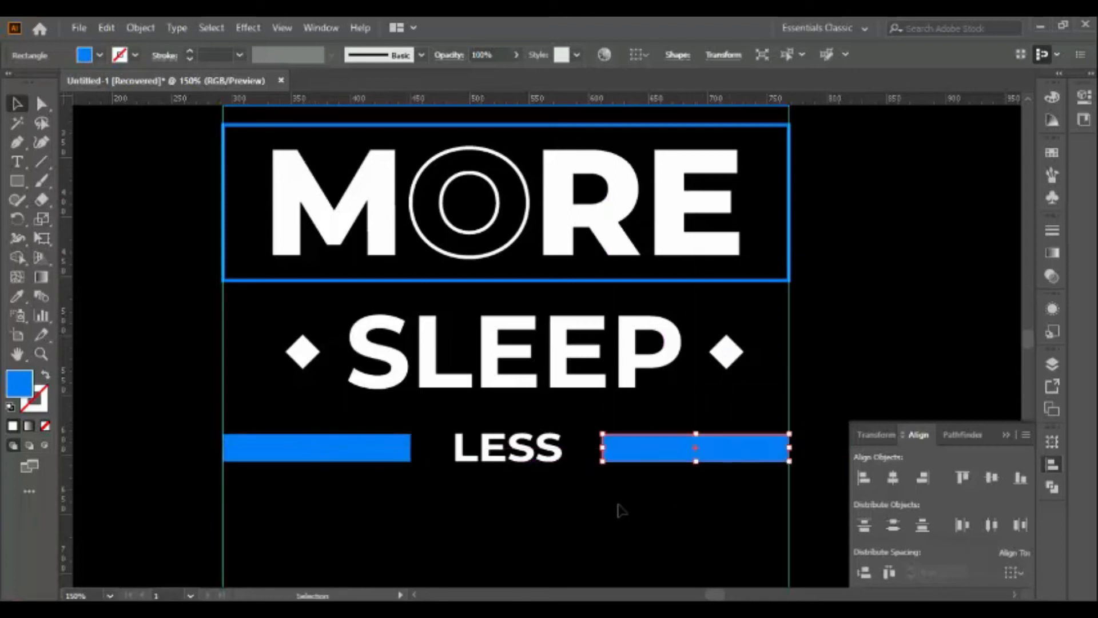
pyautogui.click(609, 524)
# Extend the inner ends of both blue bars by the same amount toward LESS
pyautogui.click(384, 464)
pyautogui.moveTo(411, 448); pyautogui.dragTo(420, 448)
pyautogui.click(604, 450)
pyautogui.moveTo(601, 448); pyautogui.dragTo(591, 448)
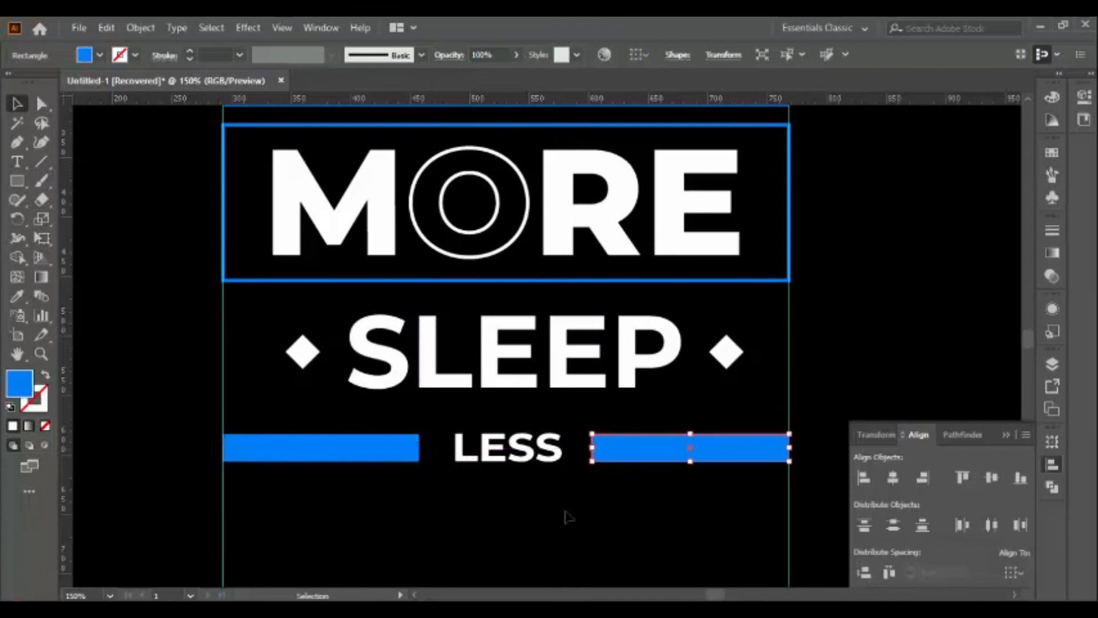
pyautogui.click(564, 515)
# Draw a very thin blue bar above the DREAM banner, running from the left guide toward the middle
pyautogui.hotkey('ctrl', '-')
pyautogui.moveTo(493, 493); pyautogui.dragTo(451, 583)
pyautogui.press('m')
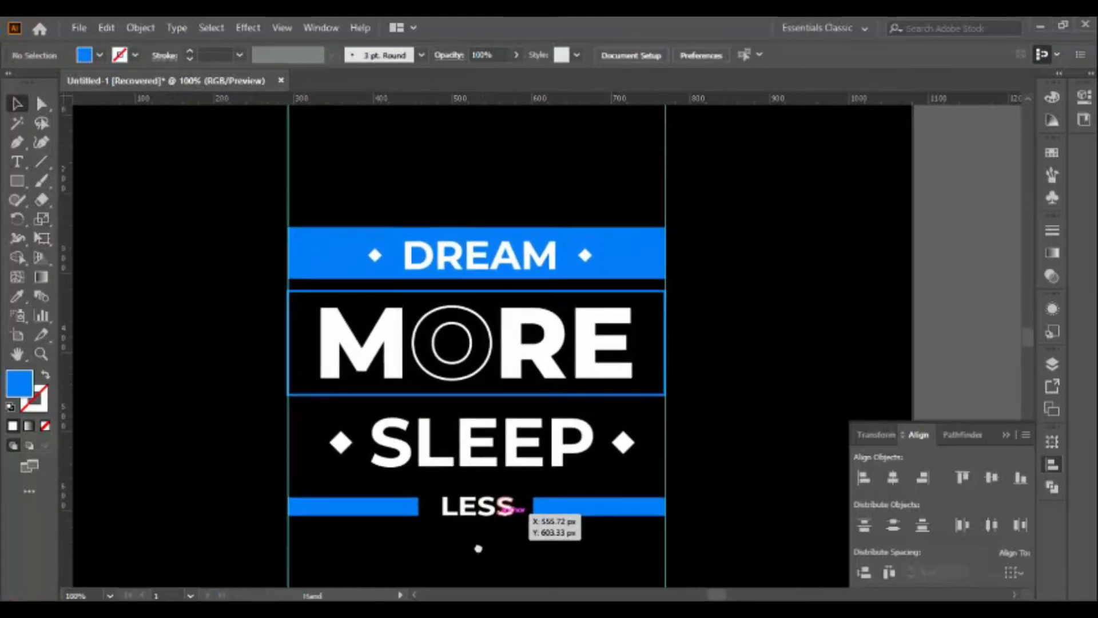
pyautogui.scroll(2, 342, 227)
pyautogui.moveTo(342, 227); pyautogui.dragTo(662, 221)
pyautogui.click(18, 105)
pyautogui.click(171, 280)
# Copy the diamond left of DREAM to just beyond the inner end of the thin blue bar
pyautogui.press('space')
pyautogui.moveTo(455, 355); pyautogui.dragTo(337, 354)
pyautogui.moveTo(401, 308); pyautogui.dragTo(573, 226)
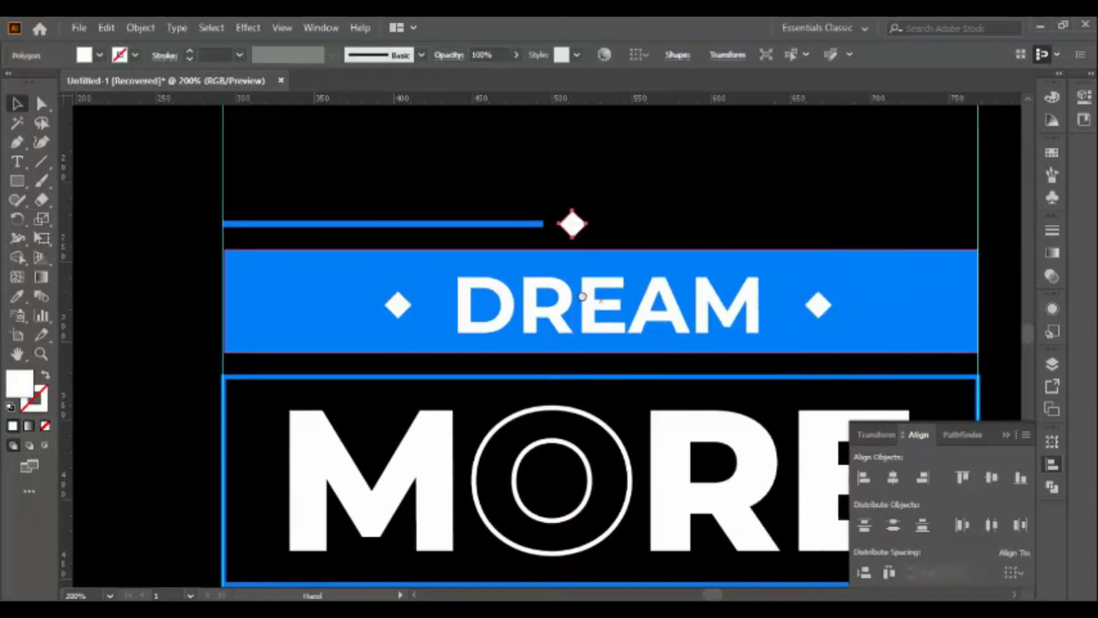
pyautogui.press('space')
pyautogui.moveTo(622, 294); pyautogui.dragTo(482, 302)
pyautogui.moveTo(438, 238); pyautogui.dragTo(484, 252)
pyautogui.click(409, 236)
pyautogui.click(438, 239)
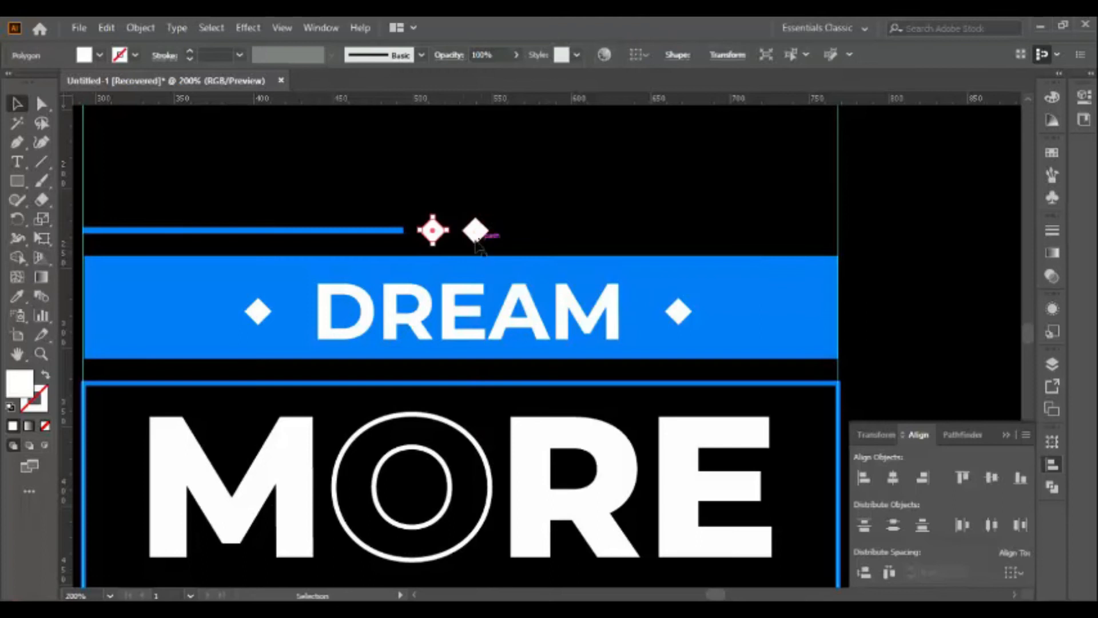
pyautogui.click(475, 234)
pyautogui.press('Delete')
# Scale the diamond above the banner down slightly and duplicate it beside itself
pyautogui.click(434, 231)
pyautogui.moveTo(433, 217); pyautogui.dragTo(481, 236)
pyautogui.click(445, 241)
# Copy the thin blue bar to the right guide and distribute both bars and both diamonds with equal horizontal spacing
pyautogui.moveTo(394, 229); pyautogui.dragTo(831, 237)
pyautogui.keyDown('shift'); pyautogui.click(361, 231); pyautogui.keyUp('shift')
pyautogui.keyDown('shift'); pyautogui.click(434, 234); pyautogui.keyUp('shift')
pyautogui.keyDown('shift'); pyautogui.click(470, 233); pyautogui.keyUp('shift')
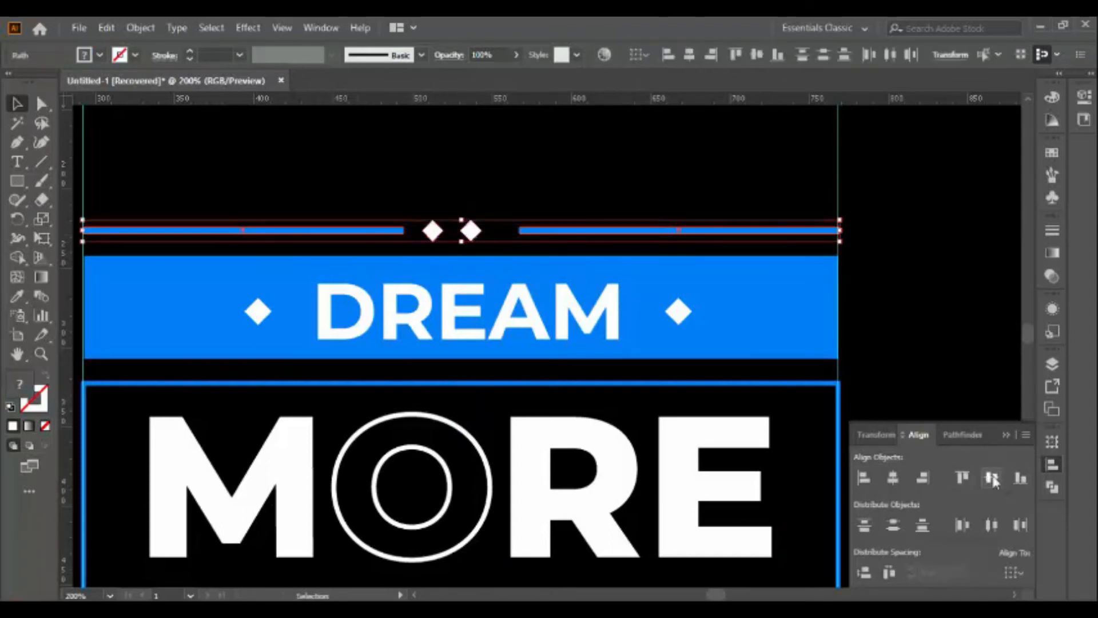
pyautogui.click(891, 573)
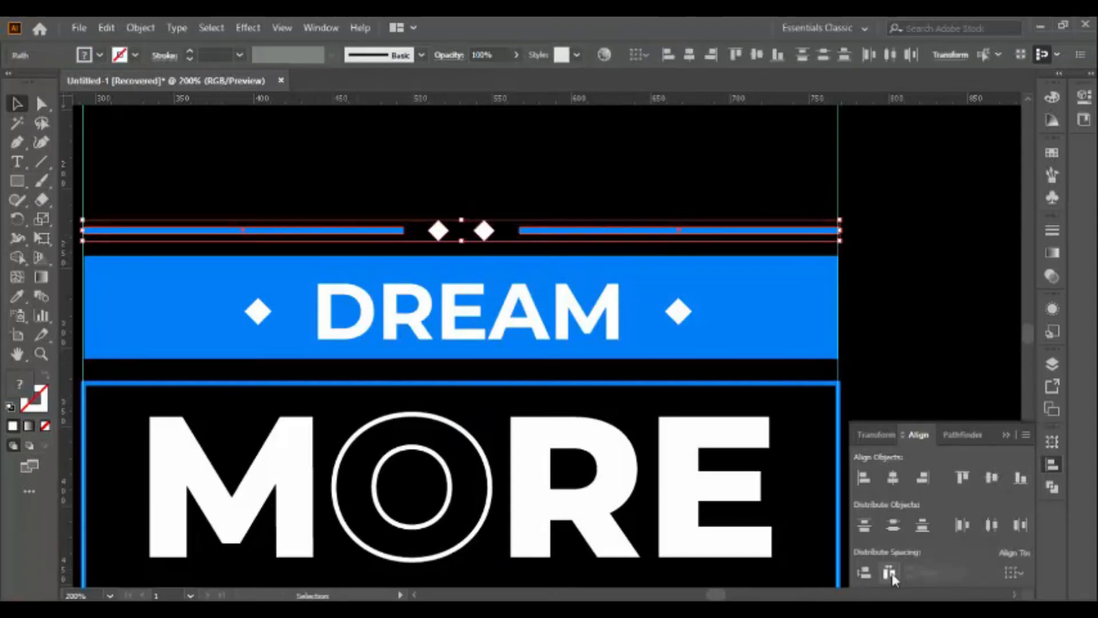
pyautogui.click(875, 268)
# Change the fill of both thin bars above the DREAM banner to white, FFFFFF
pyautogui.hotkey('ctrl', '-')
pyautogui.moveTo(749, 319); pyautogui.dragTo(681, 242)
pyautogui.hotkey('ctrl', '-')
pyautogui.click(513, 202)
pyautogui.keyDown('shift'); pyautogui.click(394, 201); pyautogui.keyUp('shift')
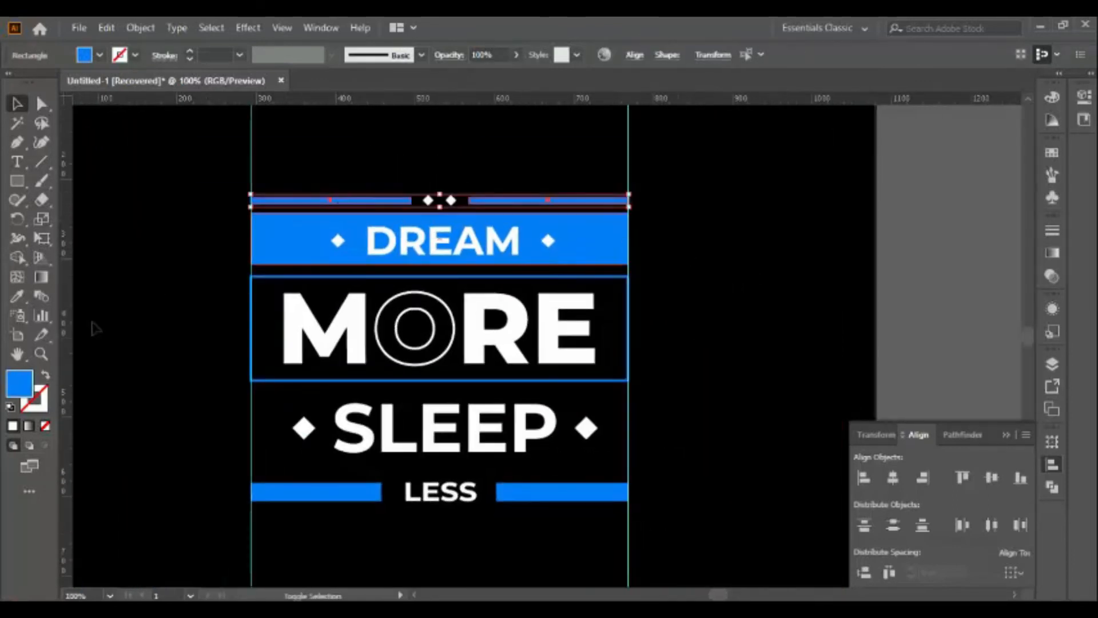
pyautogui.doubleClick(29, 382)
pyautogui.write('ffffff')
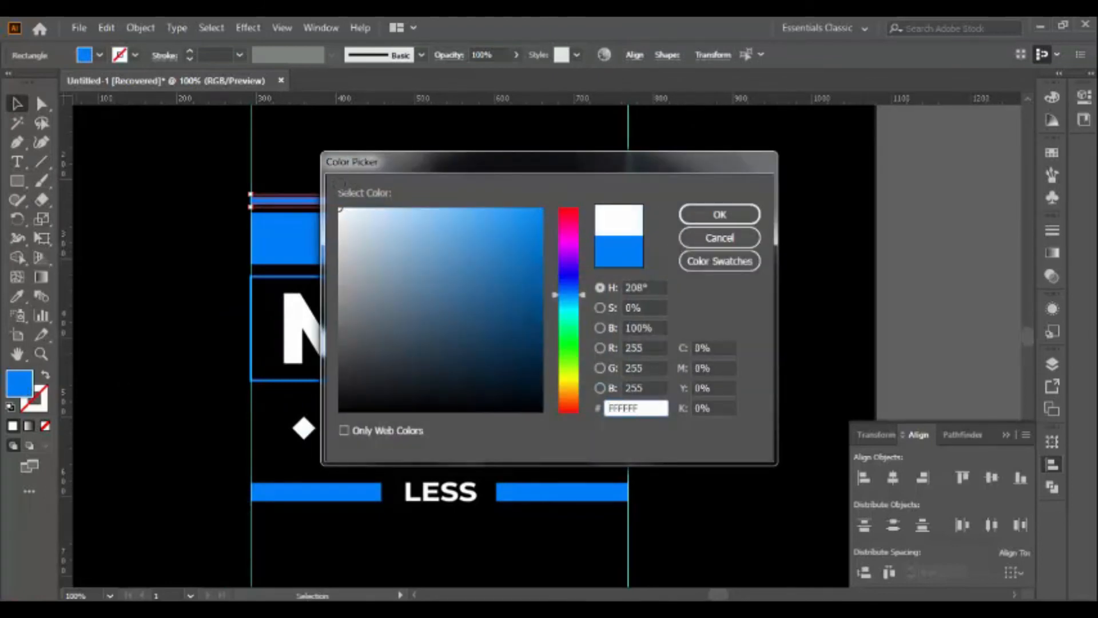
pyautogui.click(719, 214)
# Group the two thin white bars with the two small diamonds above the banner
pyautogui.moveTo(709, 321); pyautogui.dragTo(711, 244)
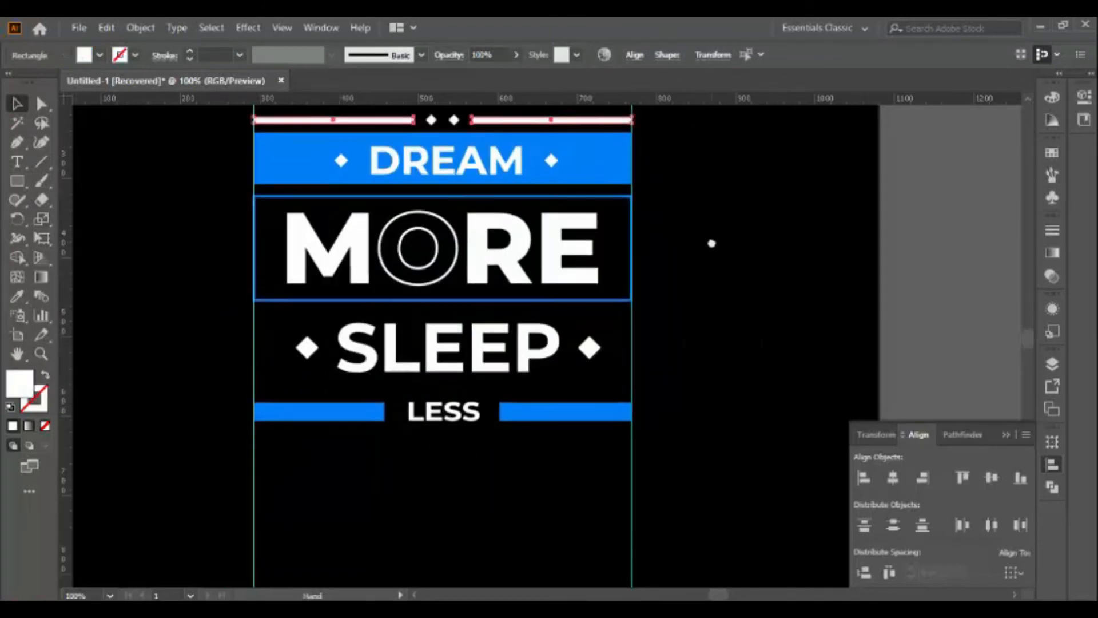
pyautogui.rightClick(476, 118)
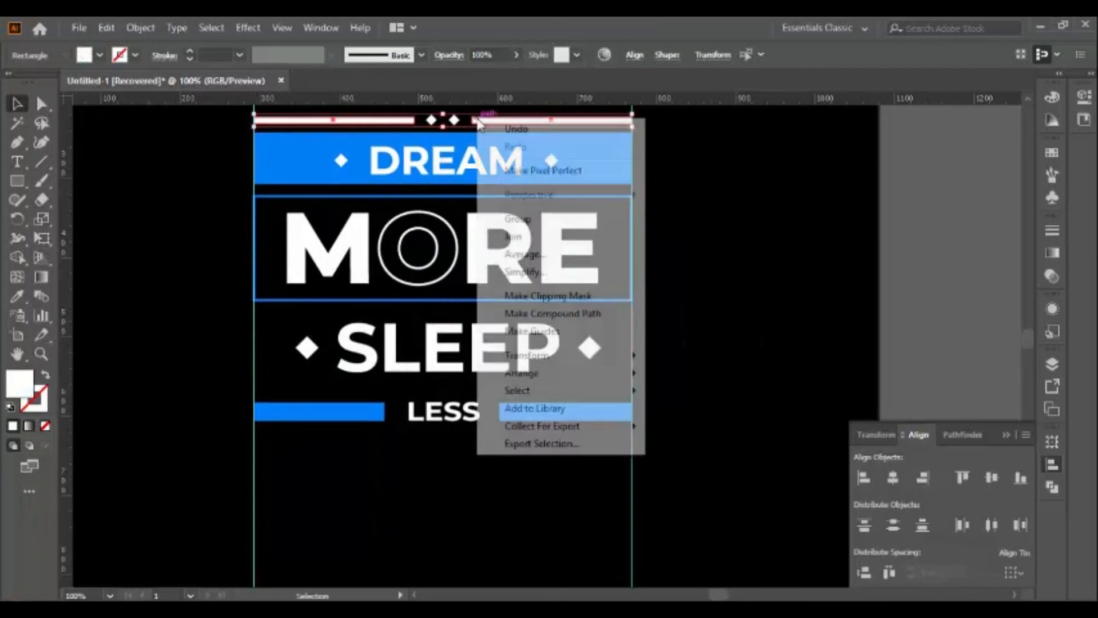
pyautogui.click(518, 216)
pyautogui.moveTo(449, 121); pyautogui.dragTo(450, 211)
pyautogui.hotkey('ctrl', 'z')
pyautogui.keyDown('shift'); pyautogui.click(433, 120); pyautogui.keyUp('shift')
pyautogui.rightClick(435, 118)
pyautogui.click(469, 243)
# Copy the grouped bar-and-diamond ornament straight down to just below LESS and nudge it slightly lower
pyautogui.moveTo(515, 123); pyautogui.dragTo(515, 441)
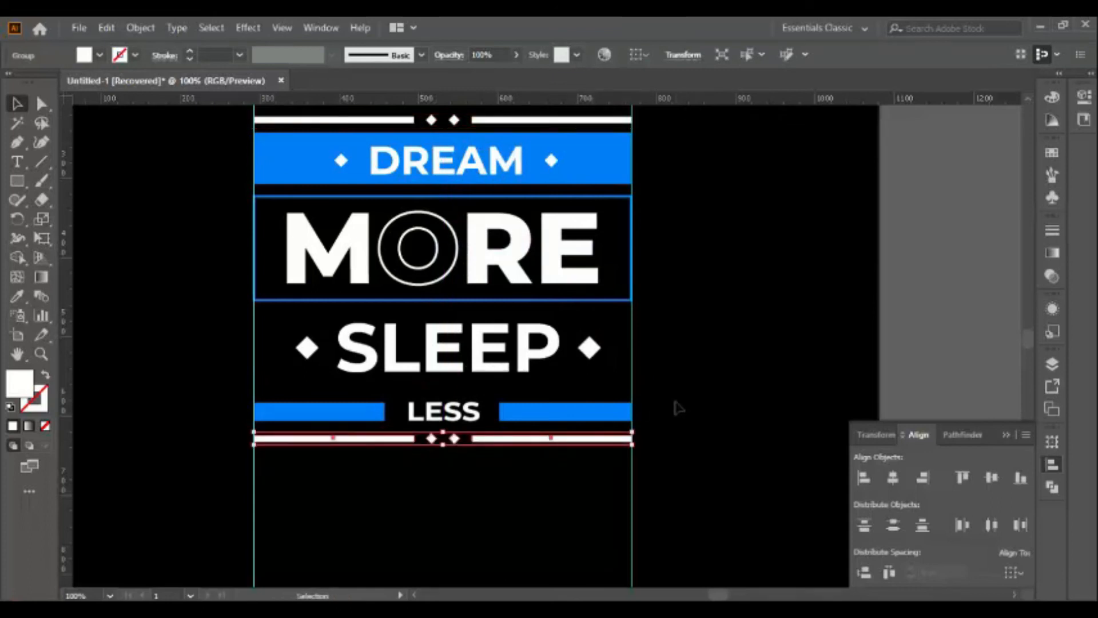
pyautogui.press('Down')
pyautogui.press('Down')
pyautogui.click(677, 407)
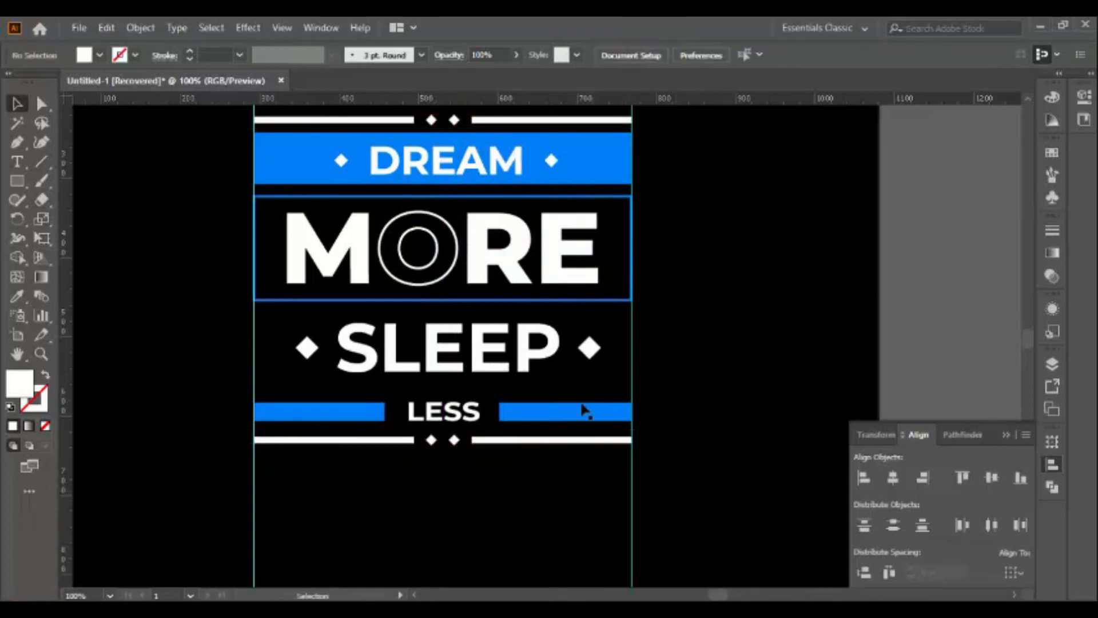
# Align the diamonds beside SLEEP with the left and right outer edges of MORE
pyautogui.click(412, 366)
pyautogui.click(307, 348)
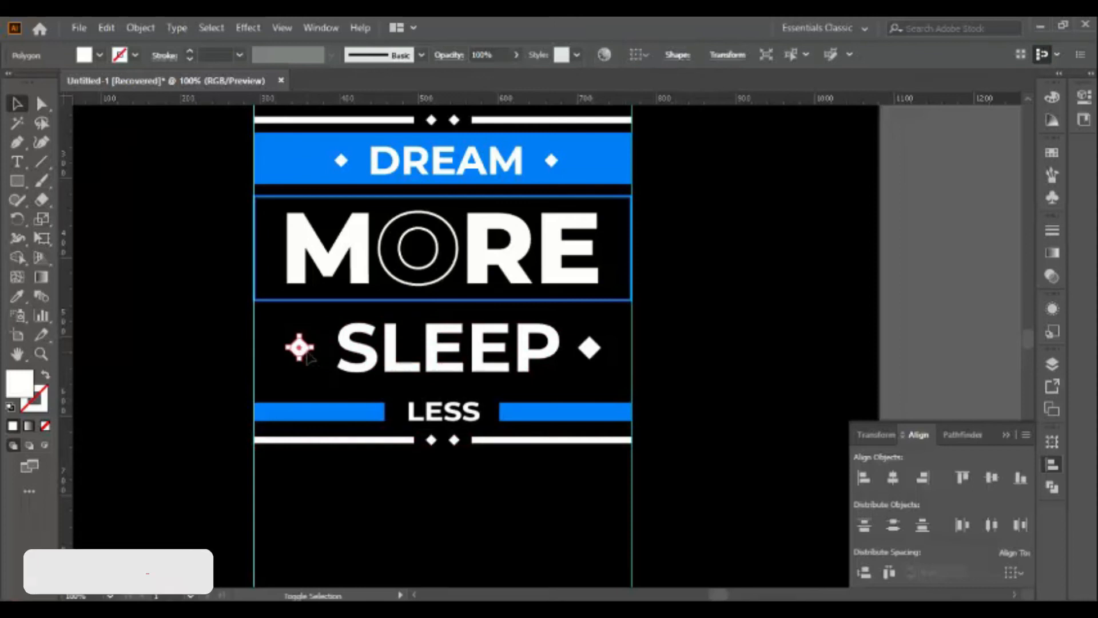
pyautogui.keyDown('shift'); pyautogui.click(297, 281); pyautogui.keyUp('shift')
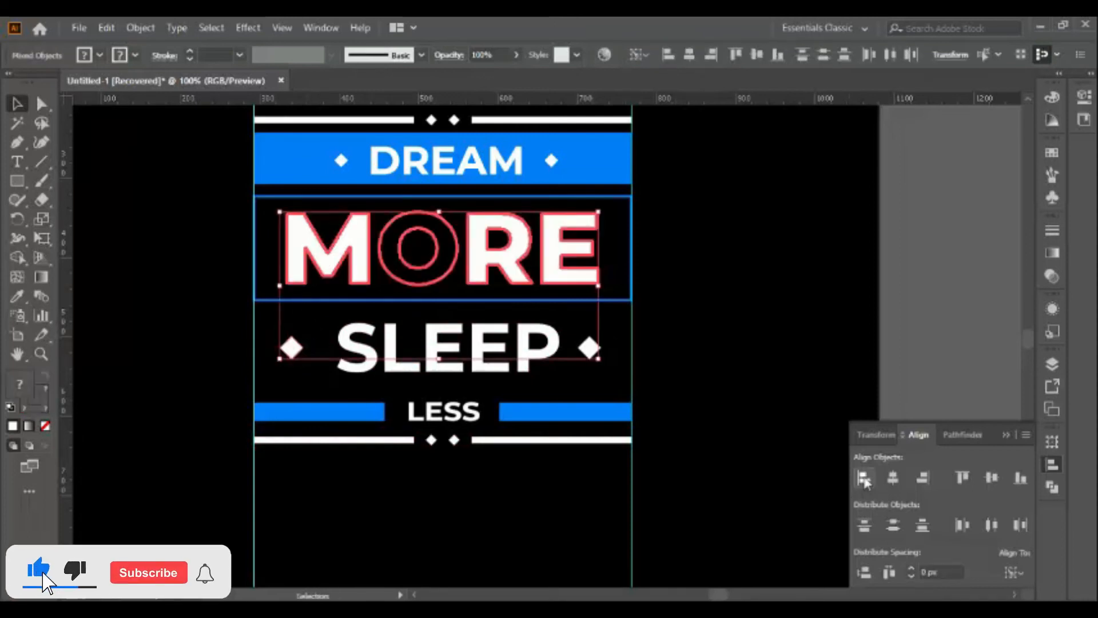
pyautogui.click(864, 479)
pyautogui.click(591, 346)
pyautogui.keyDown('shift'); pyautogui.click(582, 284); pyautogui.keyUp('shift')
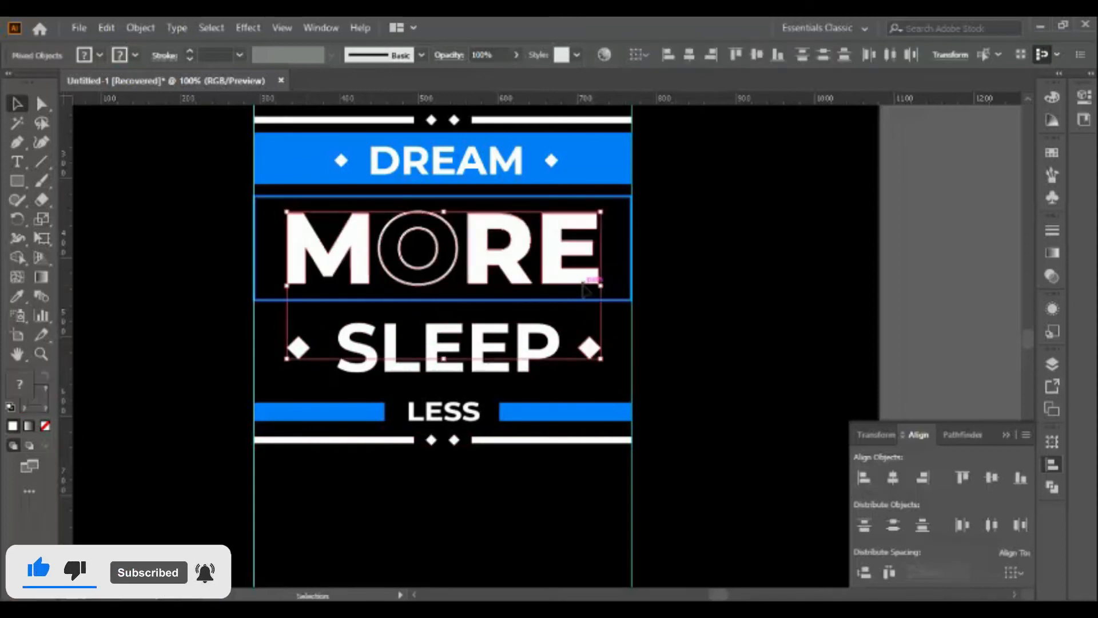
pyautogui.click(583, 283)
pyautogui.click(749, 388)
# Distribute SLEEP and its two diamonds with equal horizontal spacing and group them
pyautogui.click(503, 355)
pyautogui.keyDown('shift'); pyautogui.click(298, 347); pyautogui.keyUp('shift')
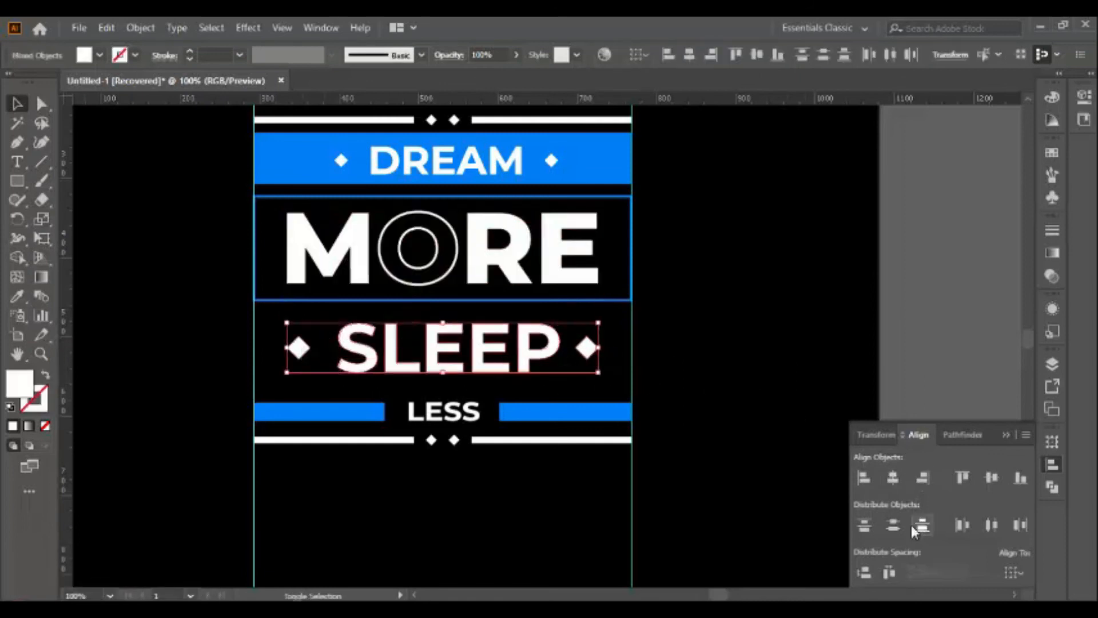
pyautogui.click(889, 573)
pyautogui.rightClick(499, 385)
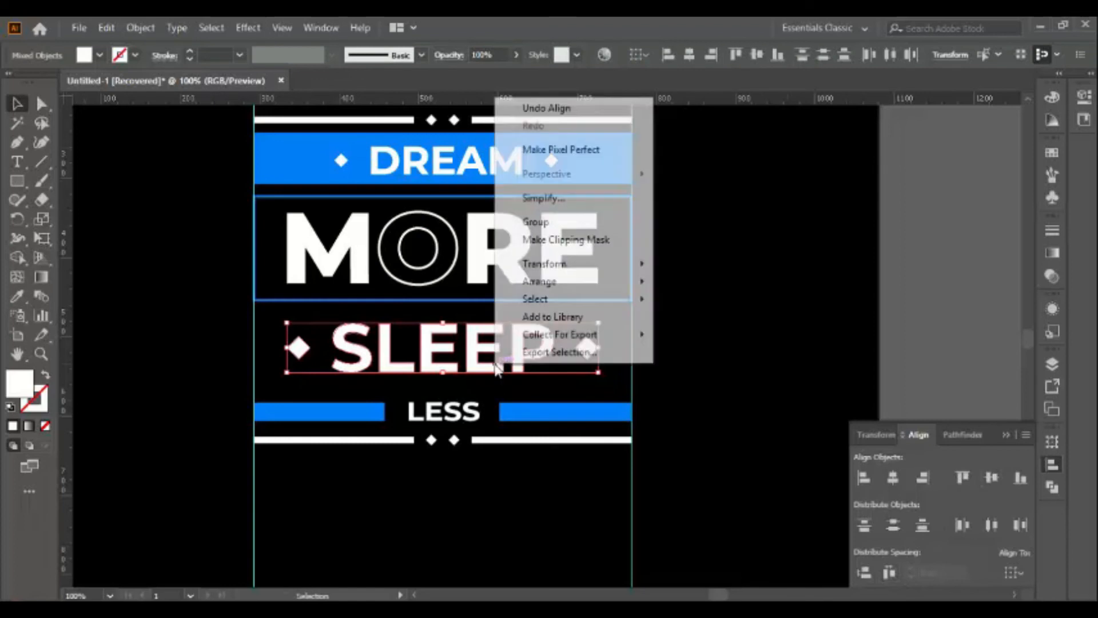
pyautogui.click(538, 221)
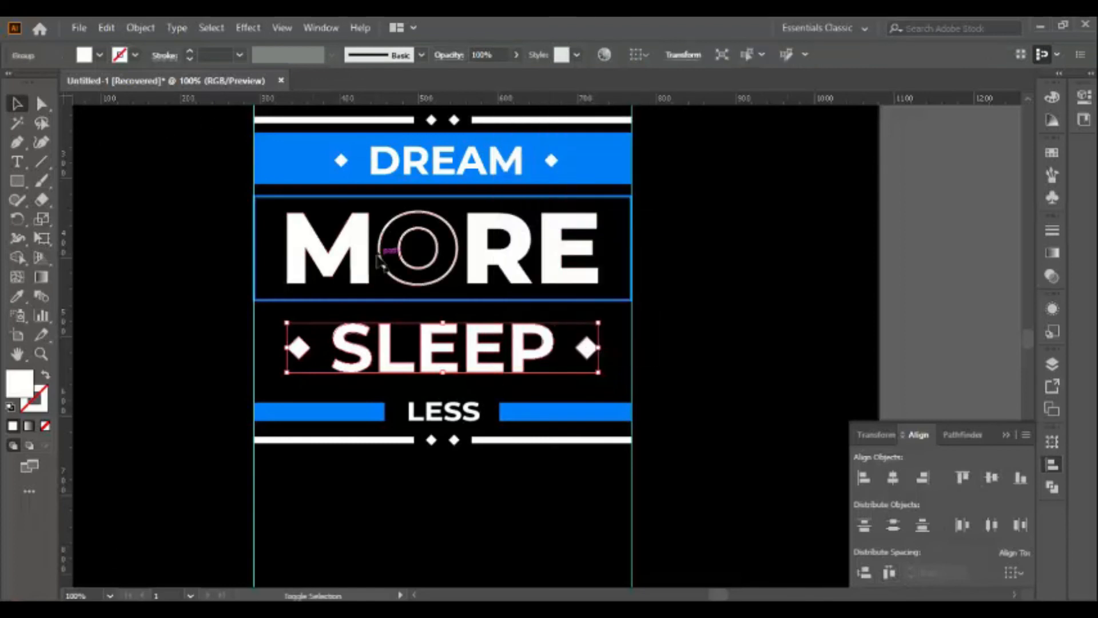
pyautogui.keyDown('shift'); pyautogui.click(355, 256); pyautogui.keyUp('shift')
pyautogui.keyDown('shift'); pyautogui.click(600, 177); pyautogui.keyUp('shift')
pyautogui.click(665, 311)
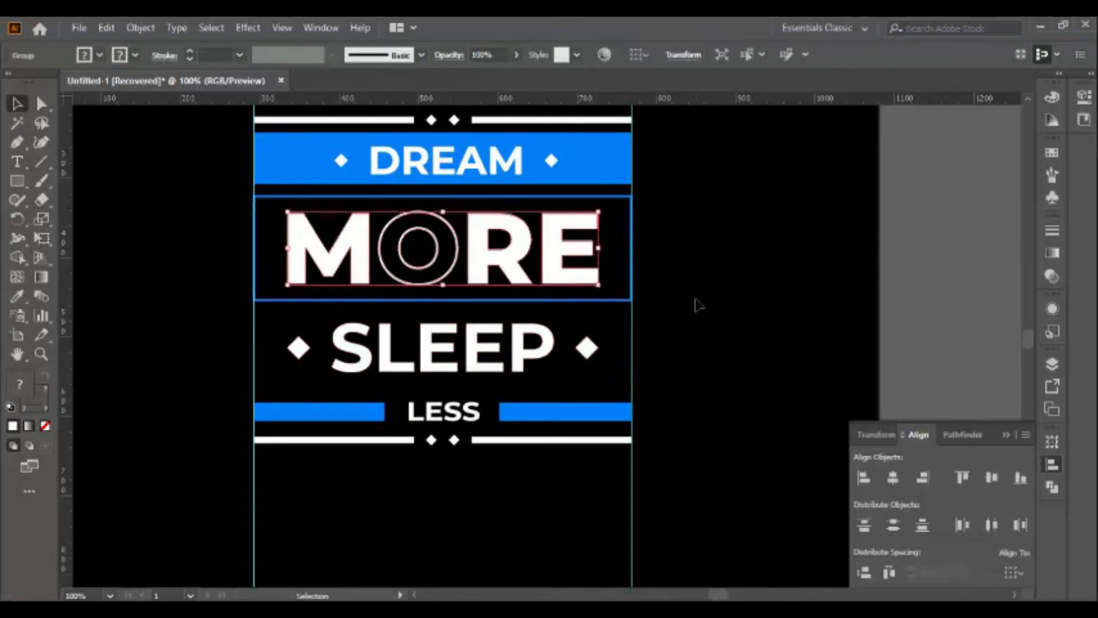
# Delete the two vertical guides at the sides of the design
pyautogui.hotkey('ctrl', '-')
pyautogui.moveTo(690, 472); pyautogui.dragTo(270, 495)
pyautogui.press('Delete')
pyautogui.moveTo(436, 480); pyautogui.dragTo(319, 171)
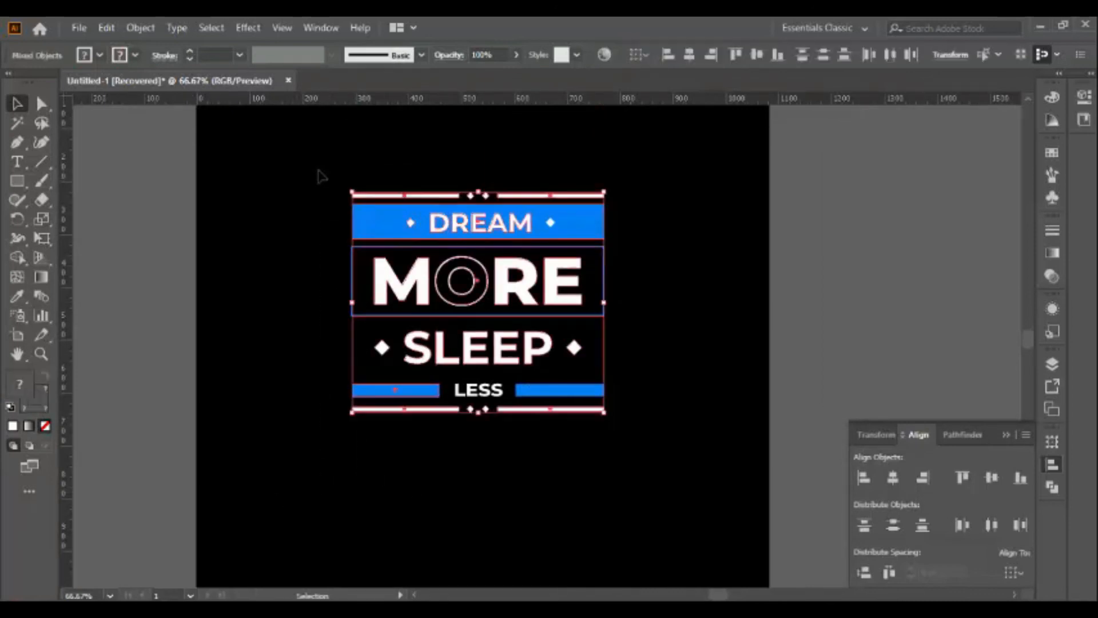
pyautogui.click(644, 483)
# Group the word MORE with its blue frame
pyautogui.click(451, 356)
pyautogui.click(402, 290)
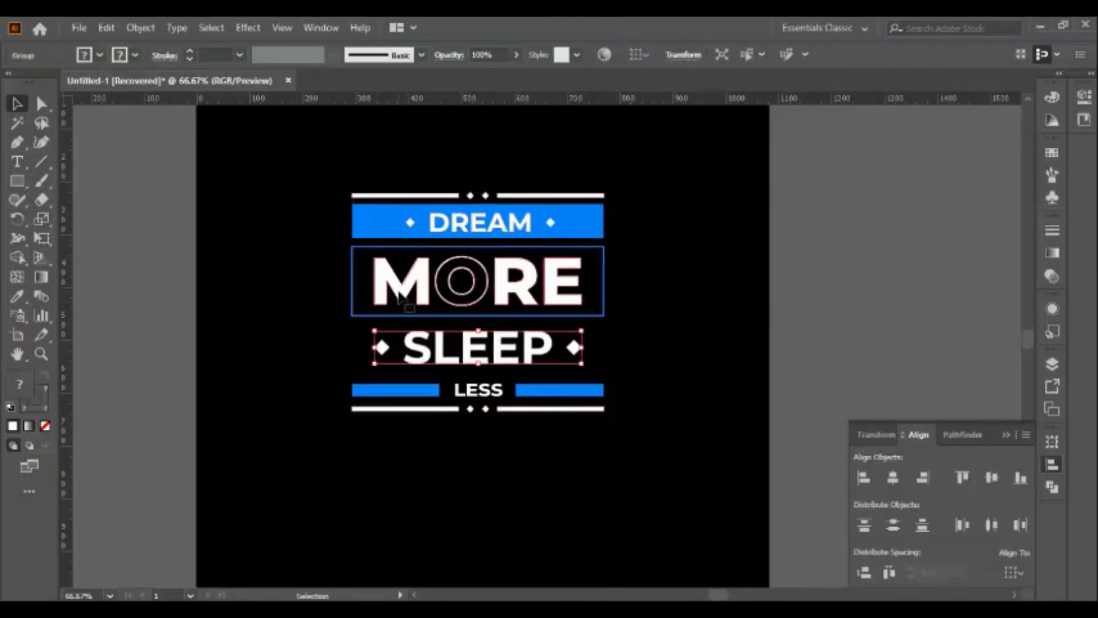
pyautogui.press('Return')
pyautogui.click(642, 449)
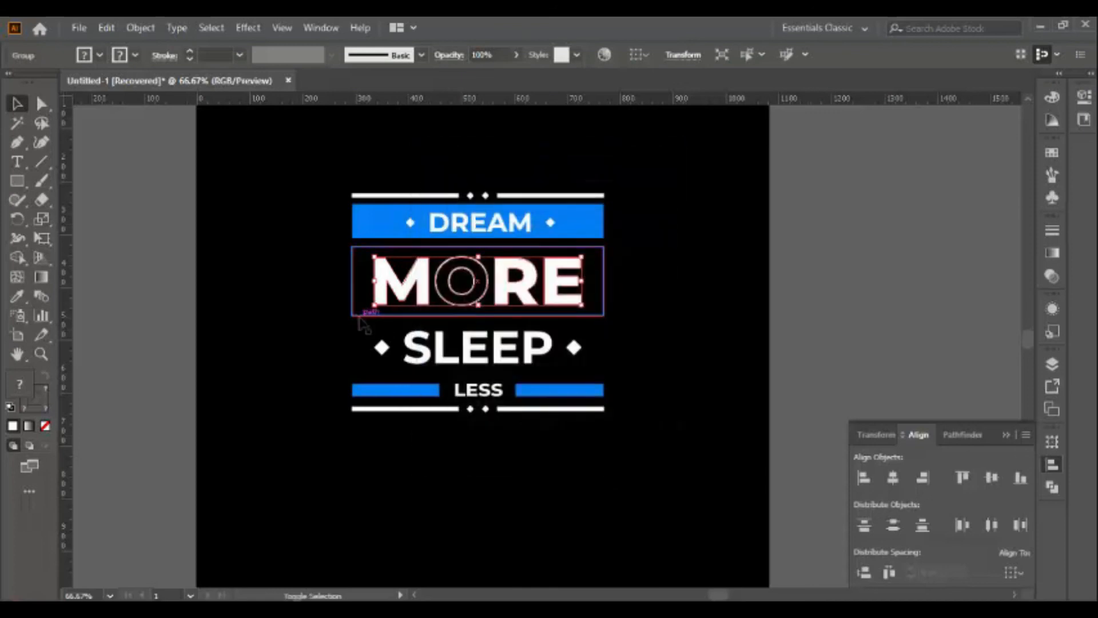
pyautogui.rightClick(361, 322)
pyautogui.click(410, 448)
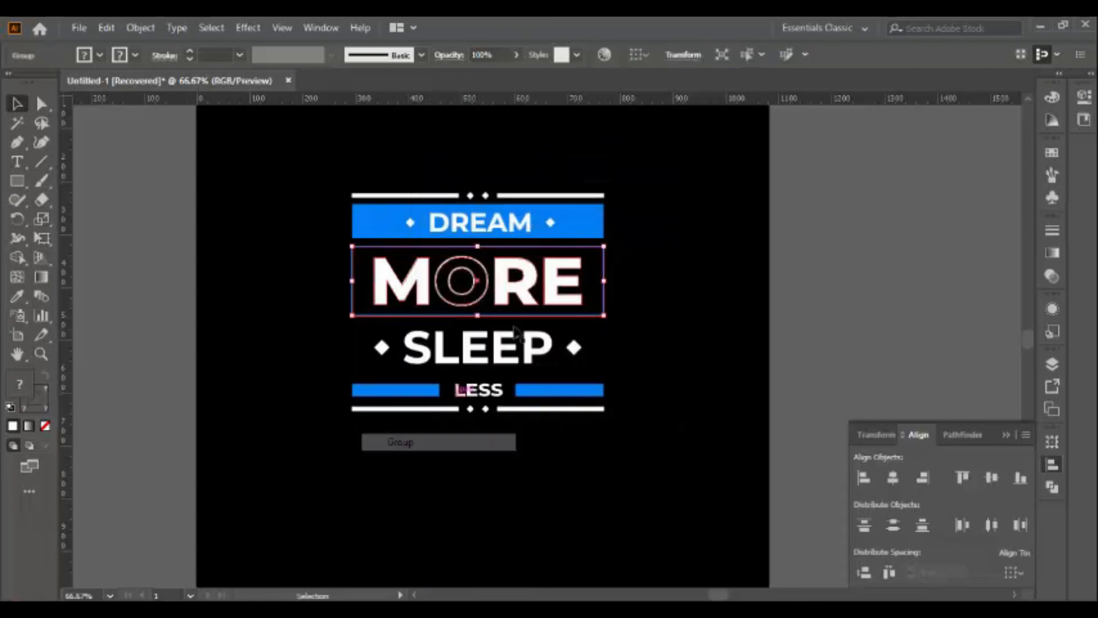
pyautogui.doubleClick(479, 273)
pyautogui.click(479, 274)
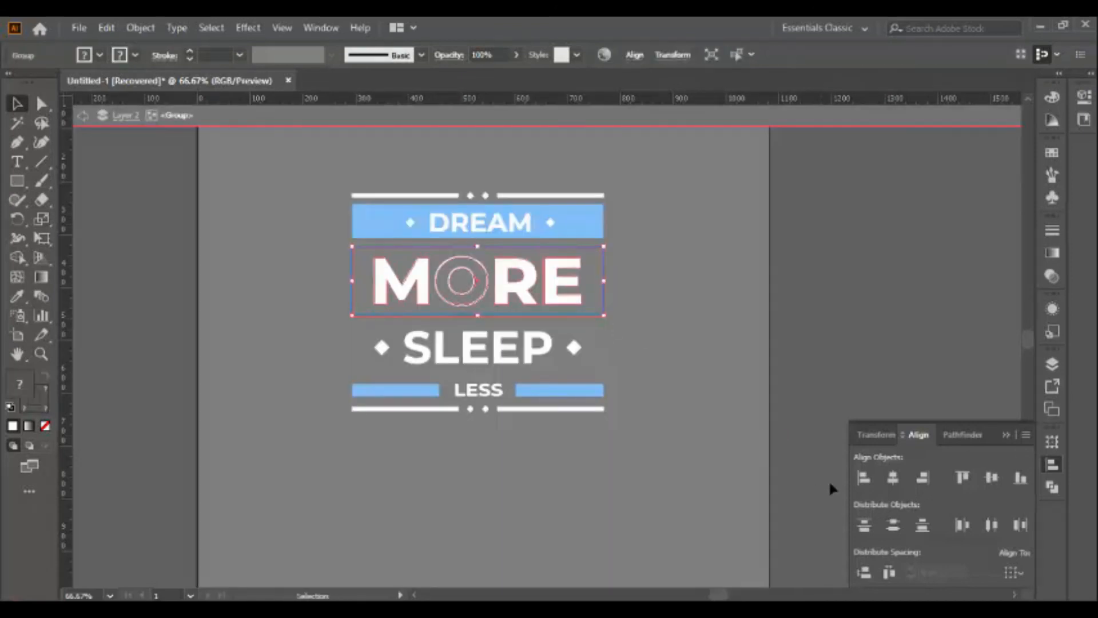
pyautogui.doubleClick(719, 349)
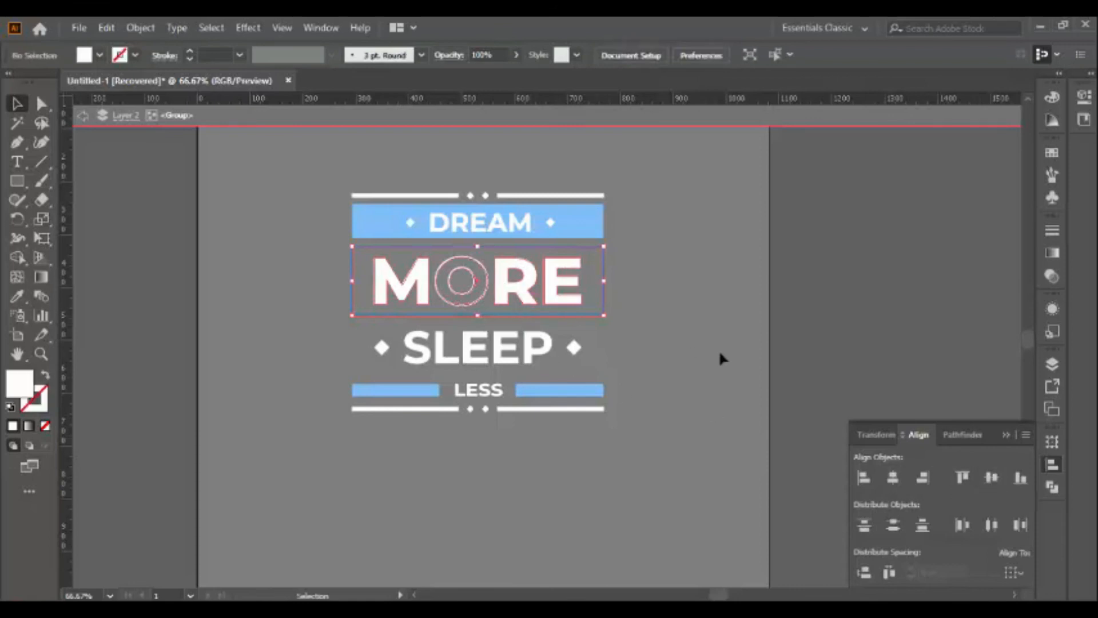
# Group DREAM with its two diamonds and center the group on the blue banner
pyautogui.click(497, 223)
pyautogui.moveTo(664, 233); pyautogui.dragTo(362, 217)
pyautogui.rightClick(518, 225)
pyautogui.click(571, 349)
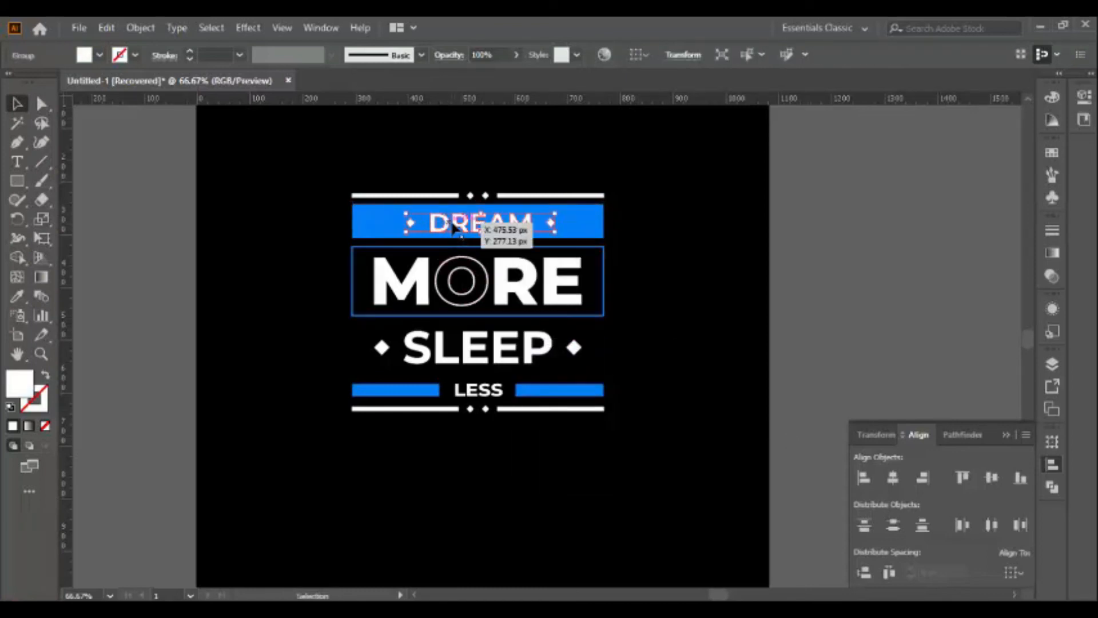
pyautogui.keyDown('shift'); pyautogui.click(567, 233); pyautogui.keyUp('shift')
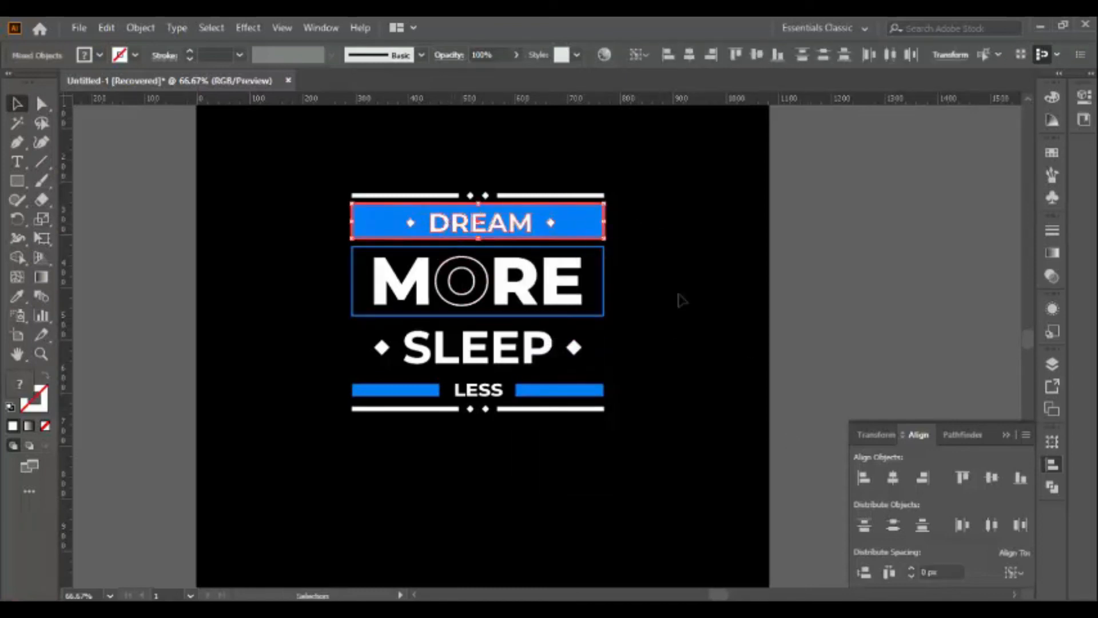
pyautogui.click(922, 478)
pyautogui.click(710, 355)
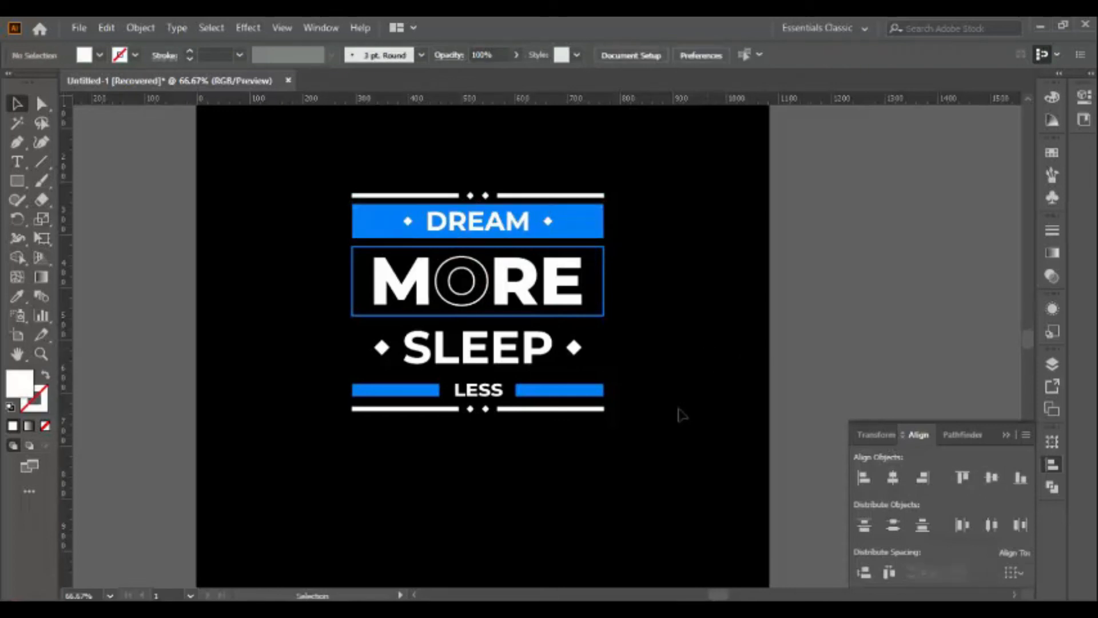
# Group the blue banner with the DREAM text and diamonds
pyautogui.click(582, 223)
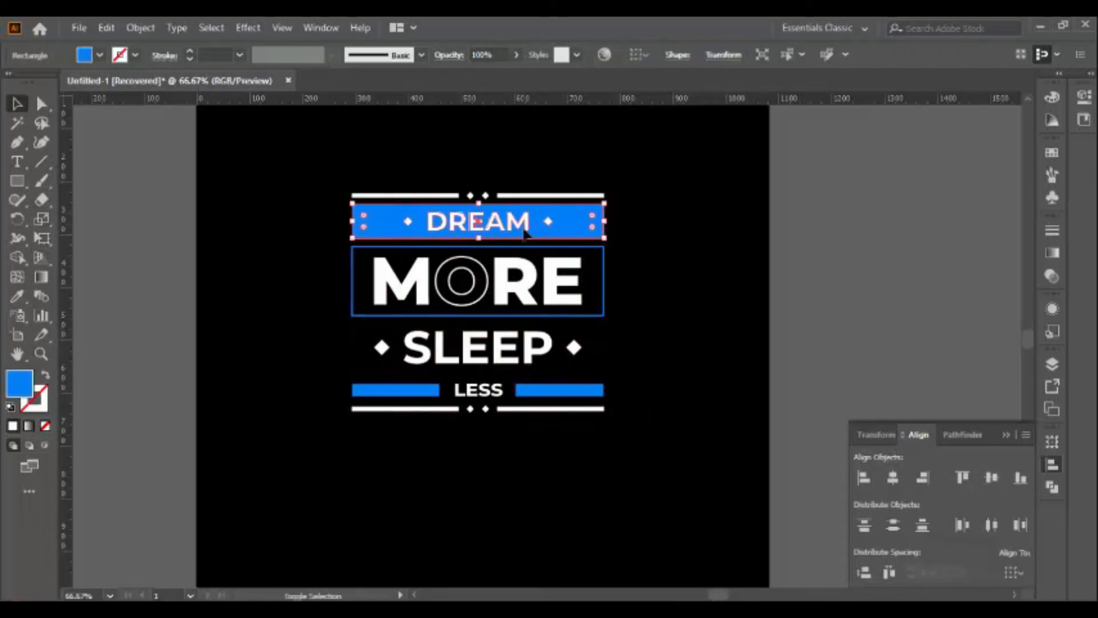
pyautogui.keyDown('shift'); pyautogui.click(515, 226); pyautogui.keyUp('shift')
pyautogui.rightClick(524, 229)
pyautogui.click(589, 353)
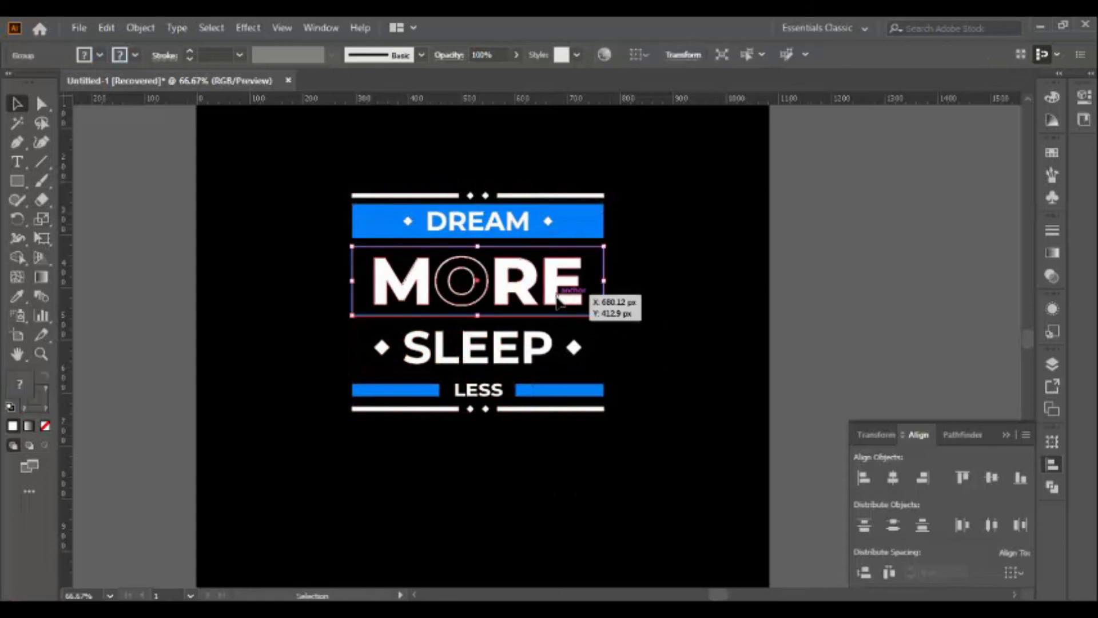
# Align LESS and the two blue bars beside it by their vertical centers and group them
pyautogui.click(527, 356)
pyautogui.click(589, 390)
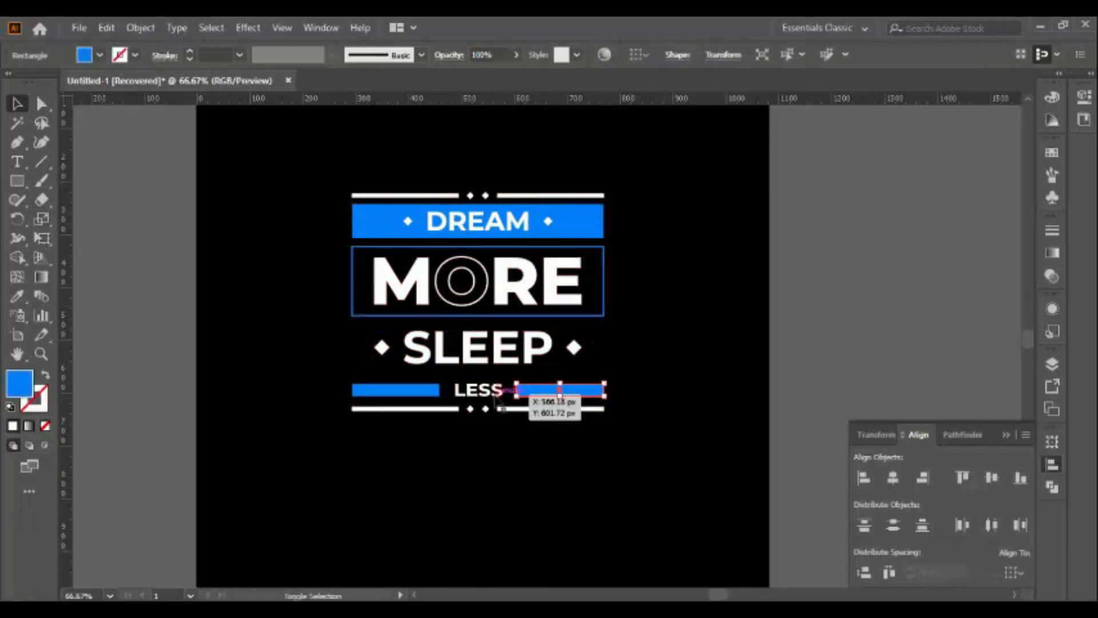
pyautogui.keyDown('shift'); pyautogui.click(480, 390); pyautogui.keyUp('shift')
pyautogui.keyDown('shift'); pyautogui.click(428, 393); pyautogui.keyUp('shift')
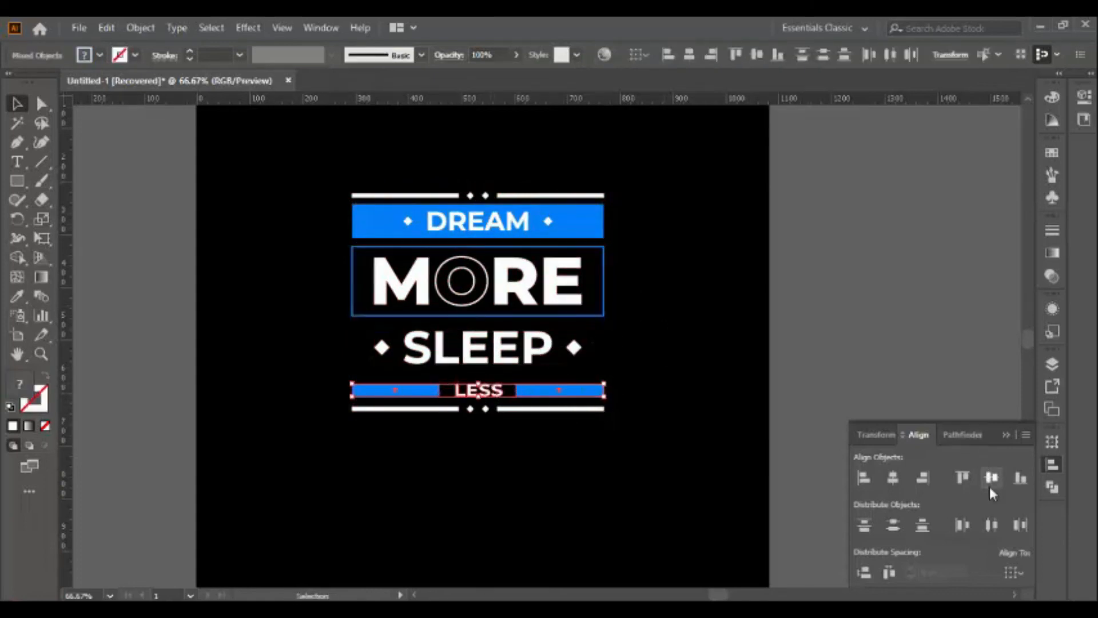
pyautogui.click(870, 478)
pyautogui.rightClick(525, 403)
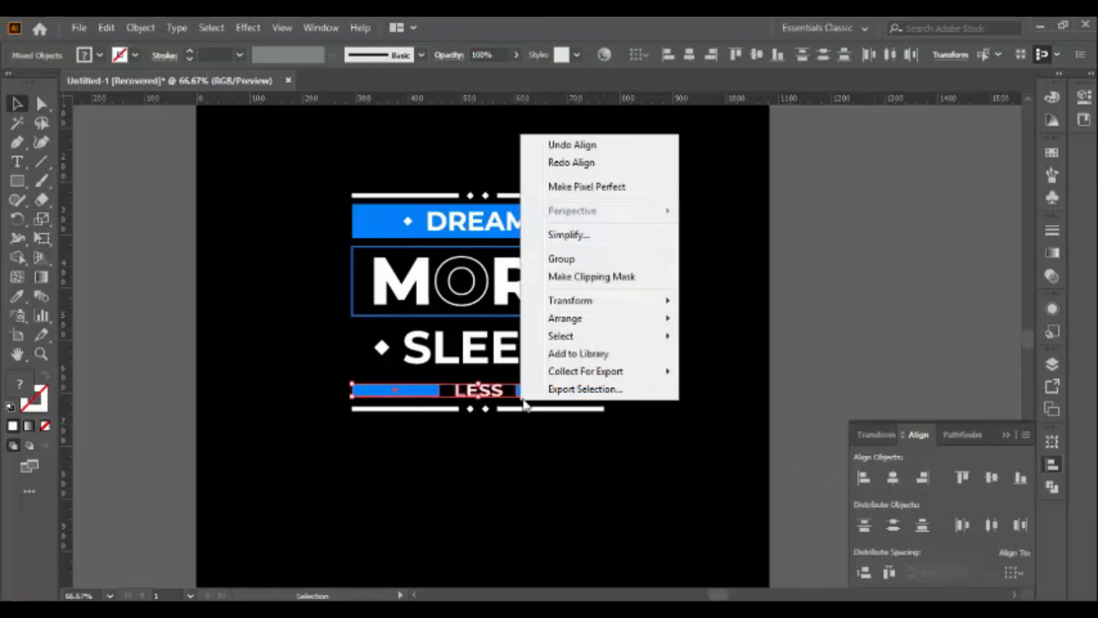
pyautogui.click(615, 260)
pyautogui.click(629, 452)
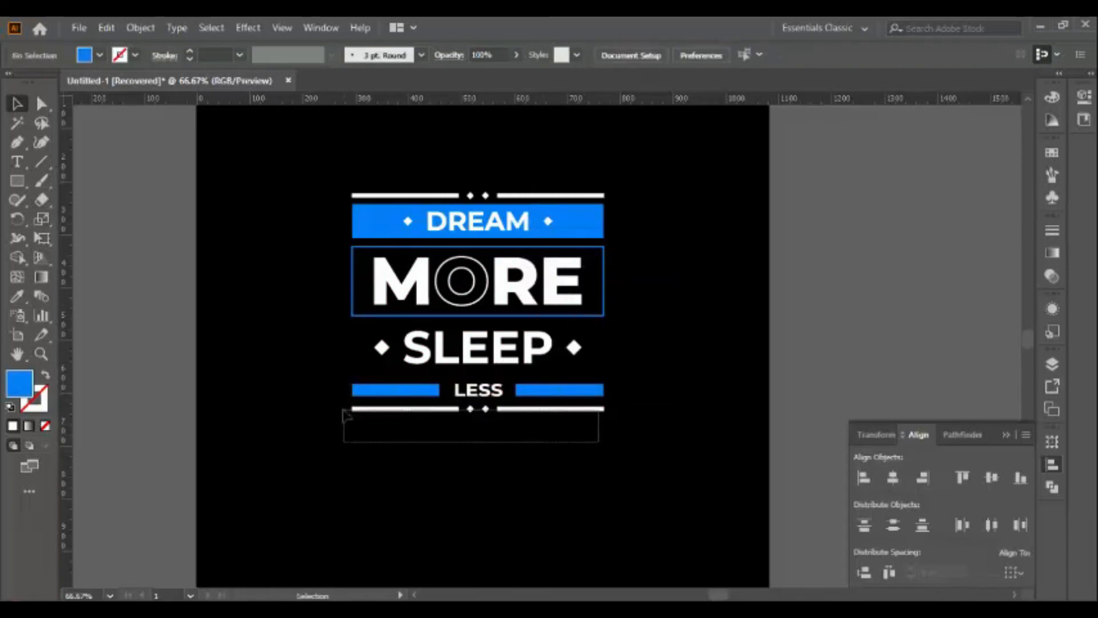
# Distribute all rows of the design with equal vertical spacing
pyautogui.moveTo(343, 410); pyautogui.dragTo(344, 410)
pyautogui.rightClick(349, 409)
pyautogui.click(527, 462)
pyautogui.moveTo(604, 493); pyautogui.dragTo(370, 136)
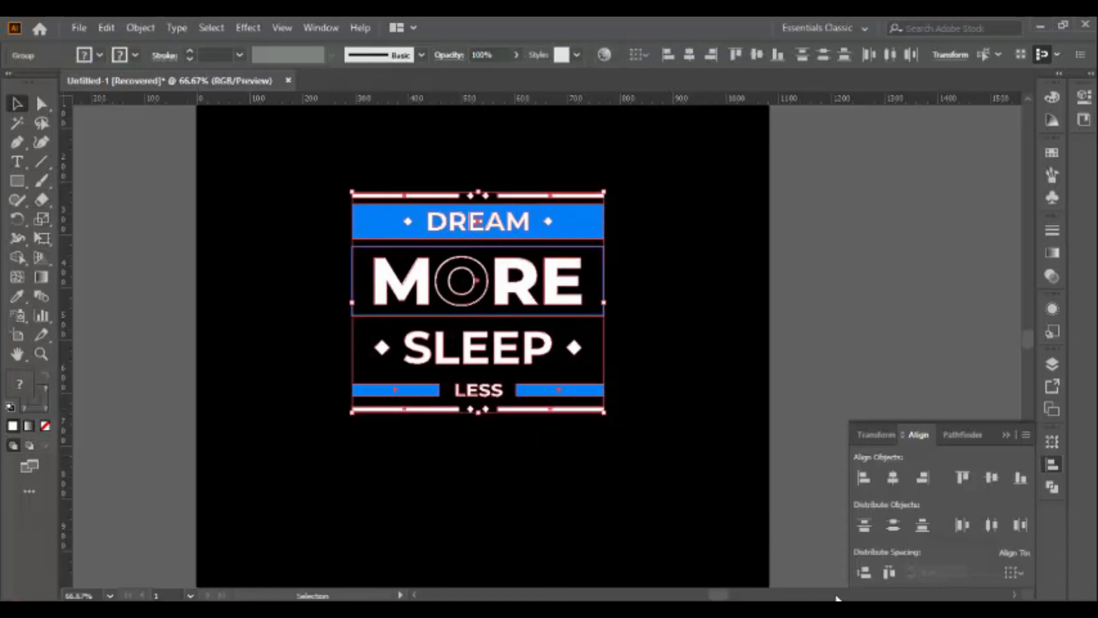
pyautogui.click(691, 522)
# Move the bottom bar-and-diamond ornament down and redistribute all rows with equal vertical spacing
pyautogui.scroll(-3, 663, 474)
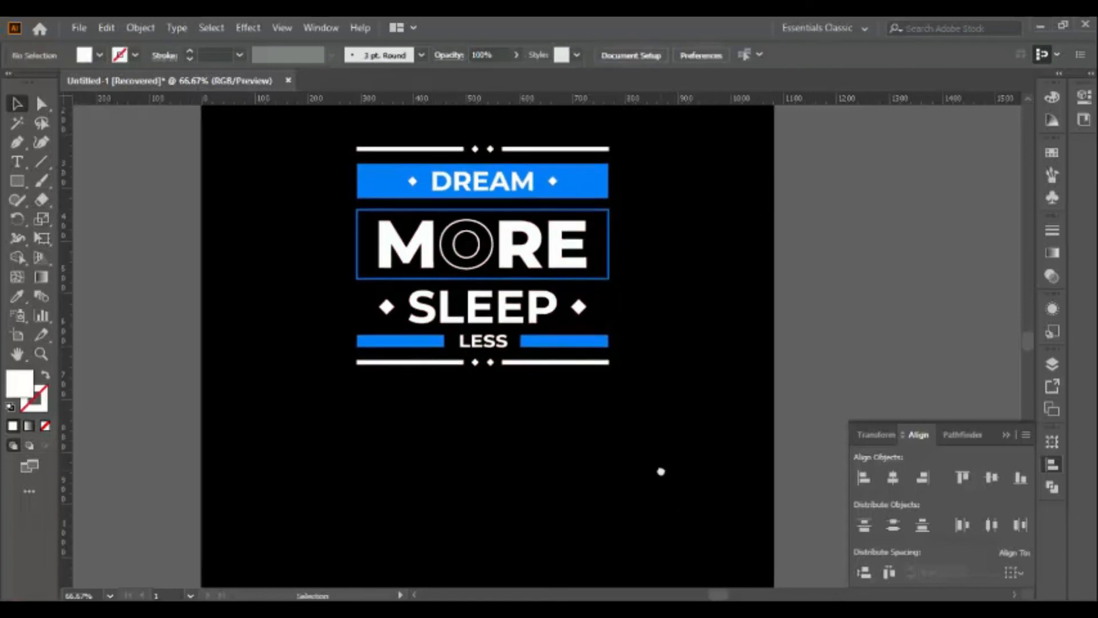
pyautogui.moveTo(520, 367); pyautogui.dragTo(547, 390)
pyautogui.moveTo(311, 134); pyautogui.dragTo(310, 131)
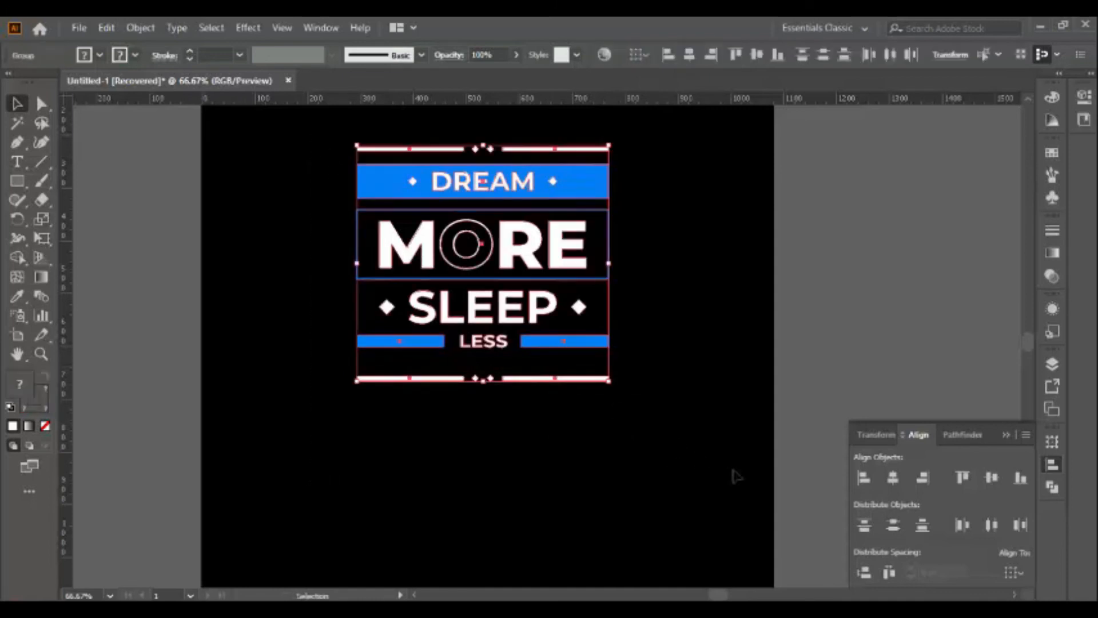
pyautogui.click(859, 573)
pyautogui.click(644, 480)
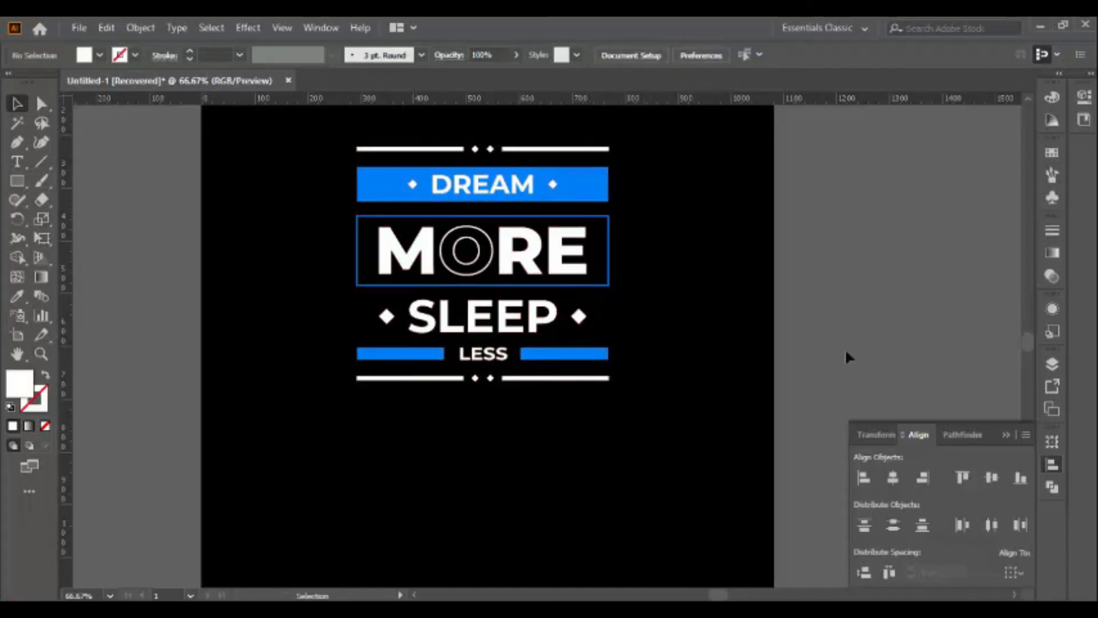
# Nudge the bottom ornament a little further down and even out the vertical gaps between all rows again
pyautogui.moveTo(658, 460); pyautogui.dragTo(375, 122)
pyautogui.click(718, 474)
pyautogui.click(553, 378)
pyautogui.hotkey('shift', 'Left')
pyautogui.hotkey('shift', 'Down')
pyautogui.hotkey('shift', 'Right')
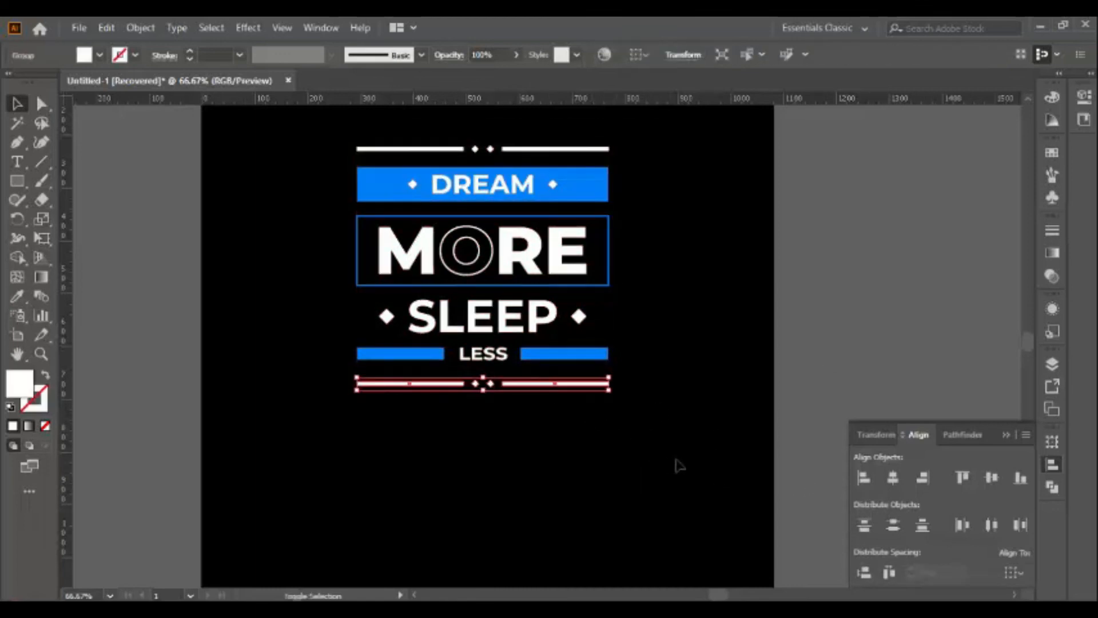
pyautogui.moveTo(663, 499); pyautogui.dragTo(307, 119)
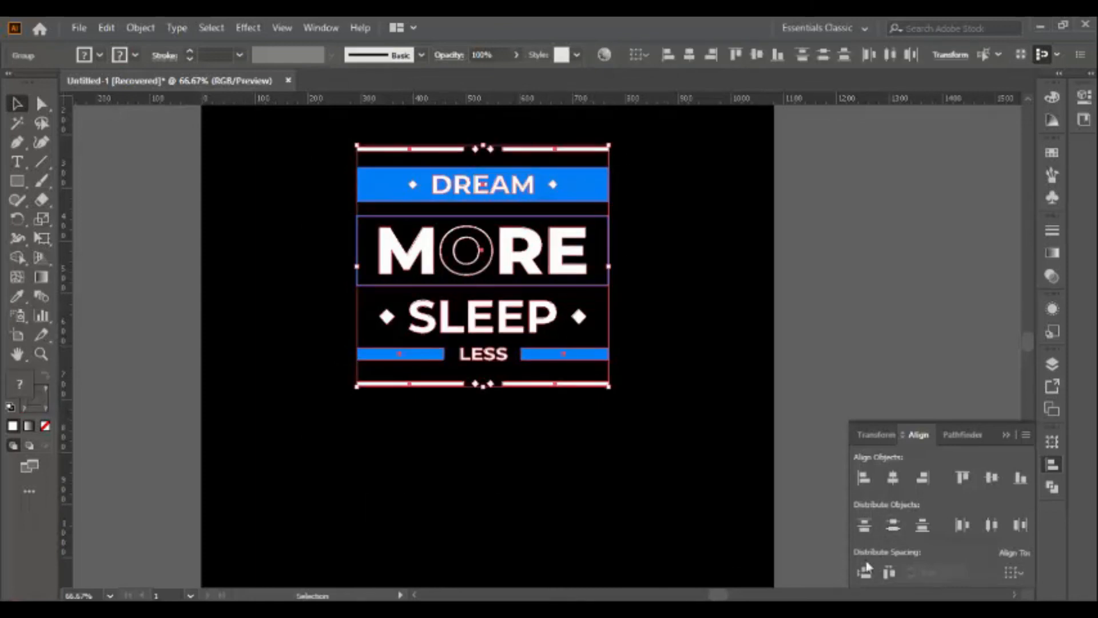
pyautogui.click(864, 572)
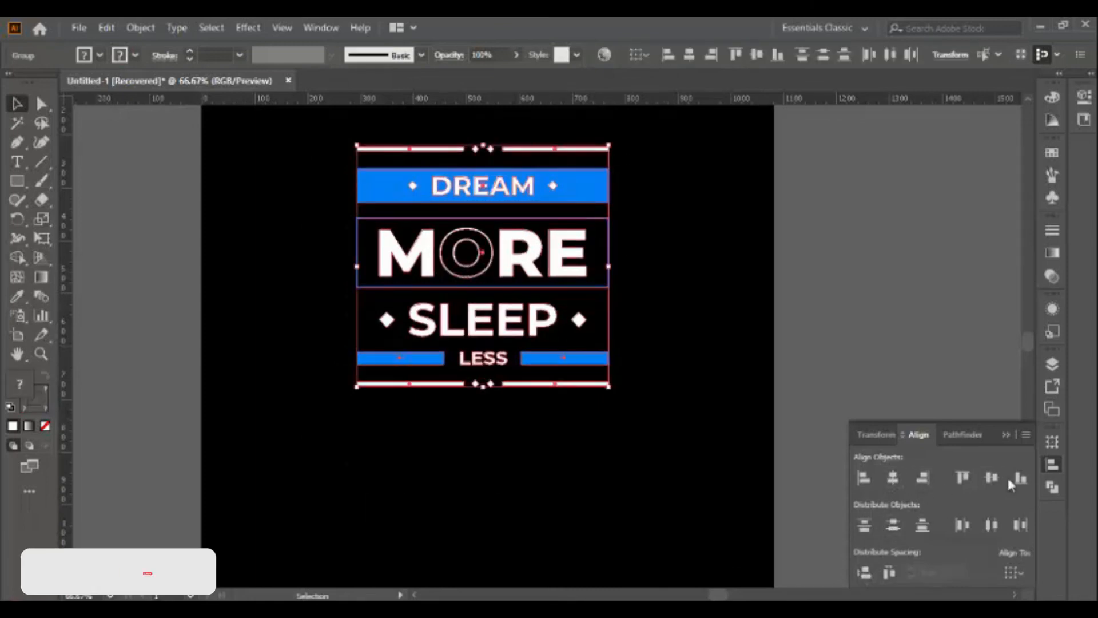
pyautogui.click(603, 519)
# Group the entire design, enlarge it proportionally and place it near the middle of the black artboard
pyautogui.hotkey('ctrl', '-')
pyautogui.hotkey('ctrl', '-')
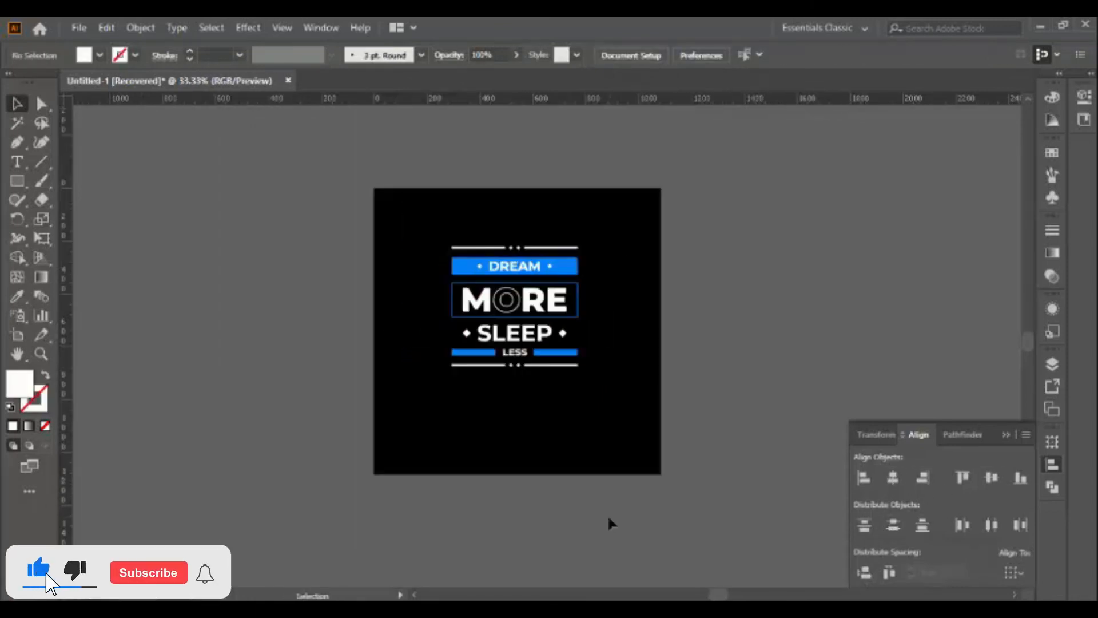
pyautogui.moveTo(382, 150); pyautogui.dragTo(598, 400)
pyautogui.rightClick(572, 319)
pyautogui.click(618, 449)
pyautogui.moveTo(539, 318)
pyautogui.mouseDown()
pyautogui.moveTo(538, 306)
pyautogui.moveTo(545, 338)
pyautogui.moveTo(543, 330)
pyautogui.mouseUp()
pyautogui.click(726, 384)
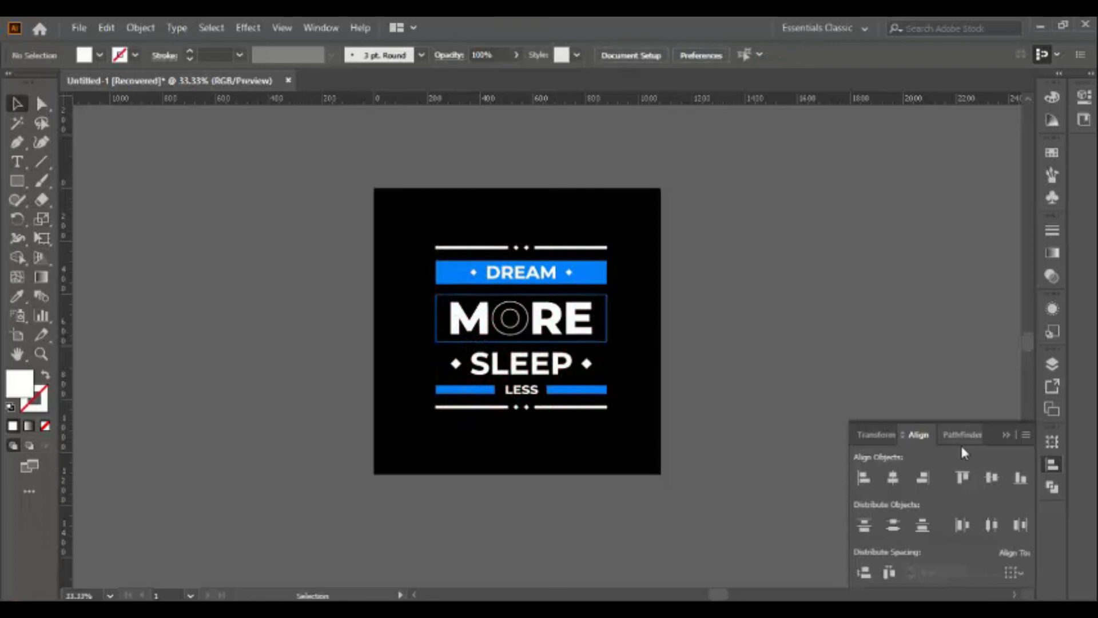
pyautogui.click(1046, 466)
pyautogui.hotkey('ctrl', '0')
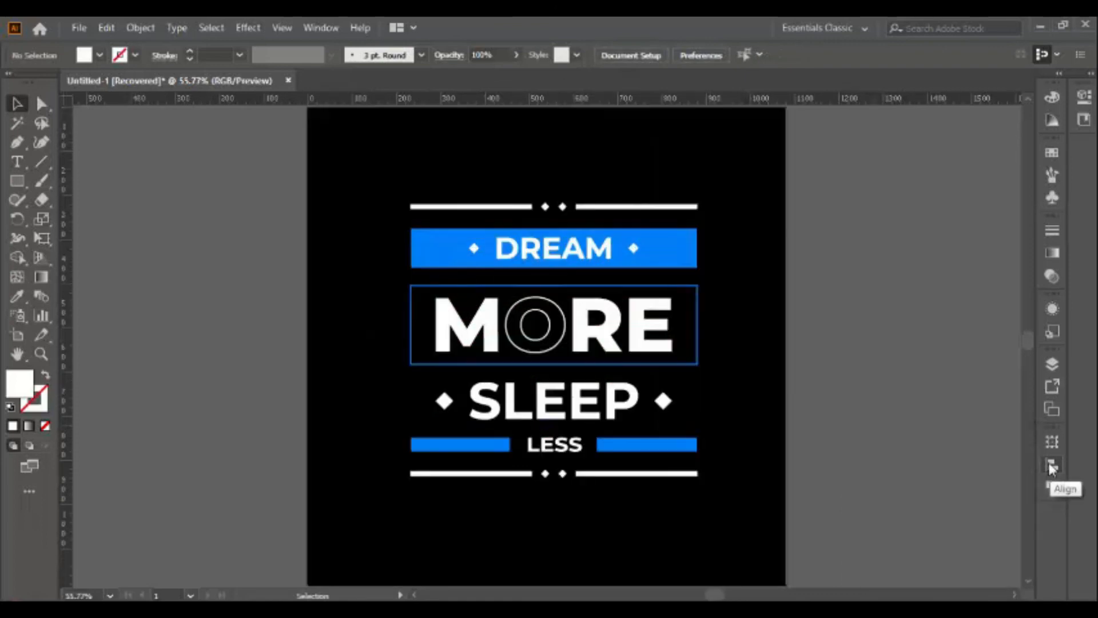